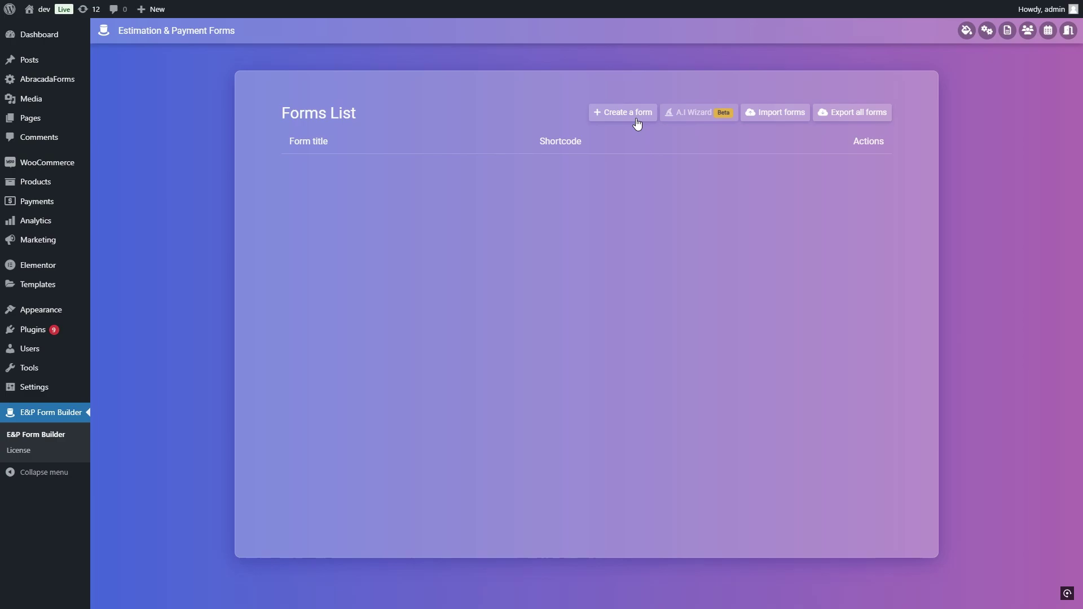
# Step: Create a new form titled 'My first form' using the Blank form template
pyautogui.click(637, 122)
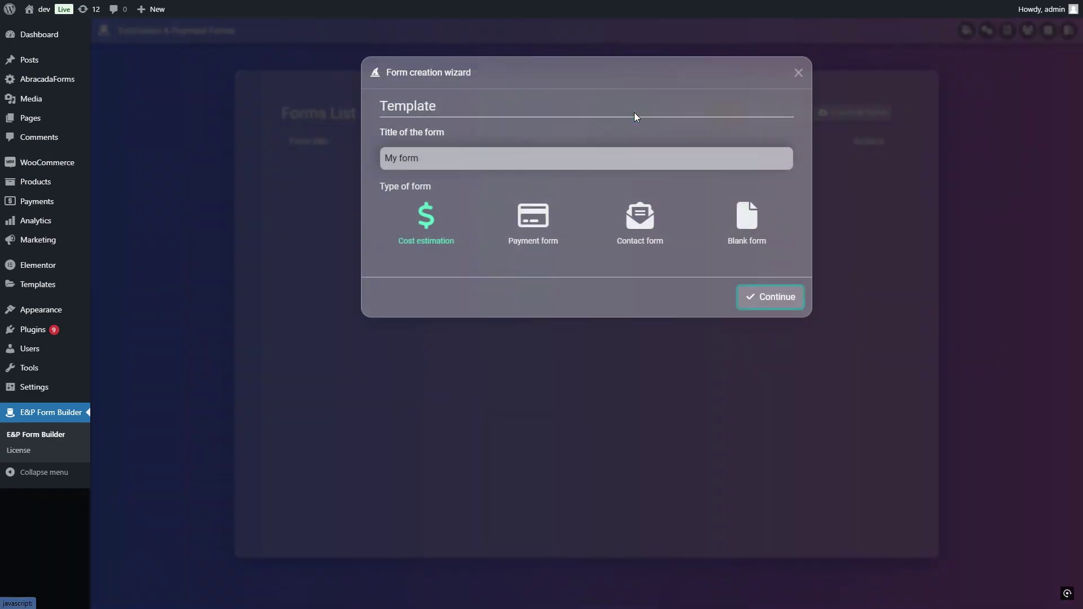
pyautogui.click(554, 159)
pyautogui.write('first')
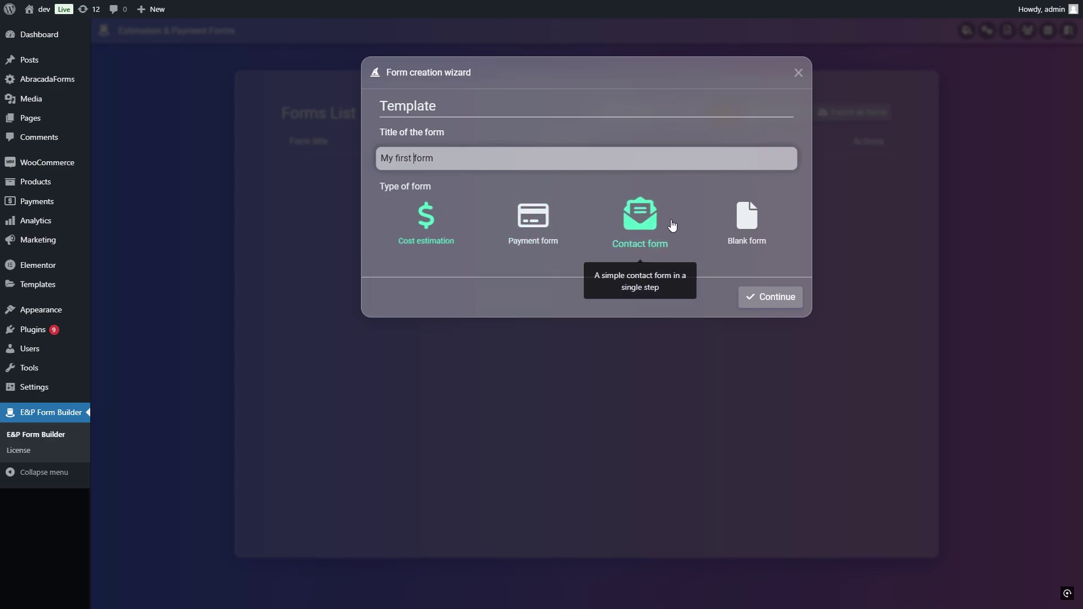
pyautogui.click(749, 219)
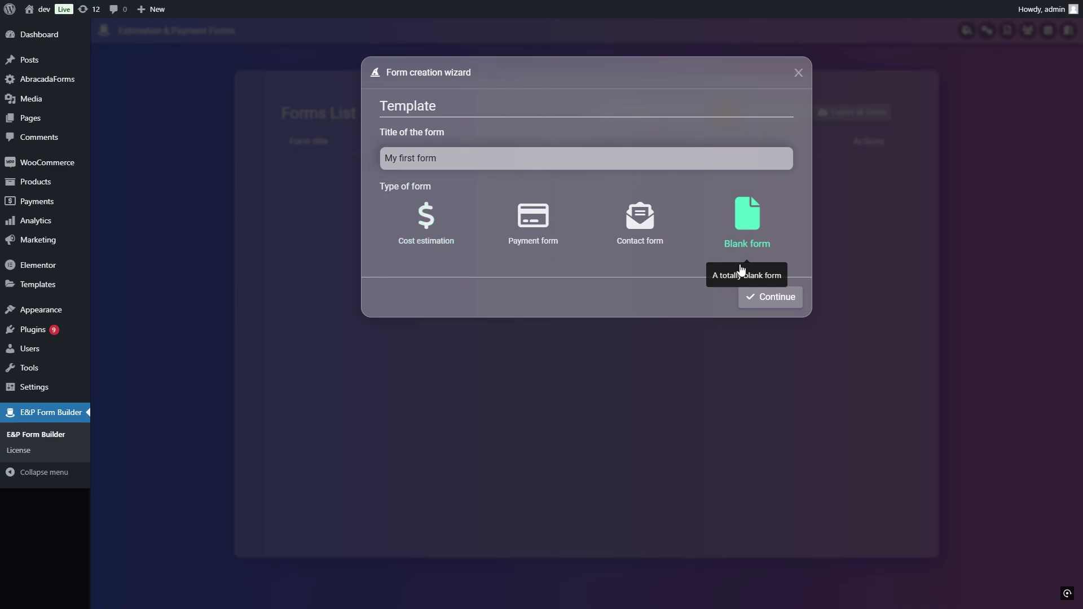
# Step: Keep the default colours and set the form currency to EUR
pyautogui.click(773, 299)
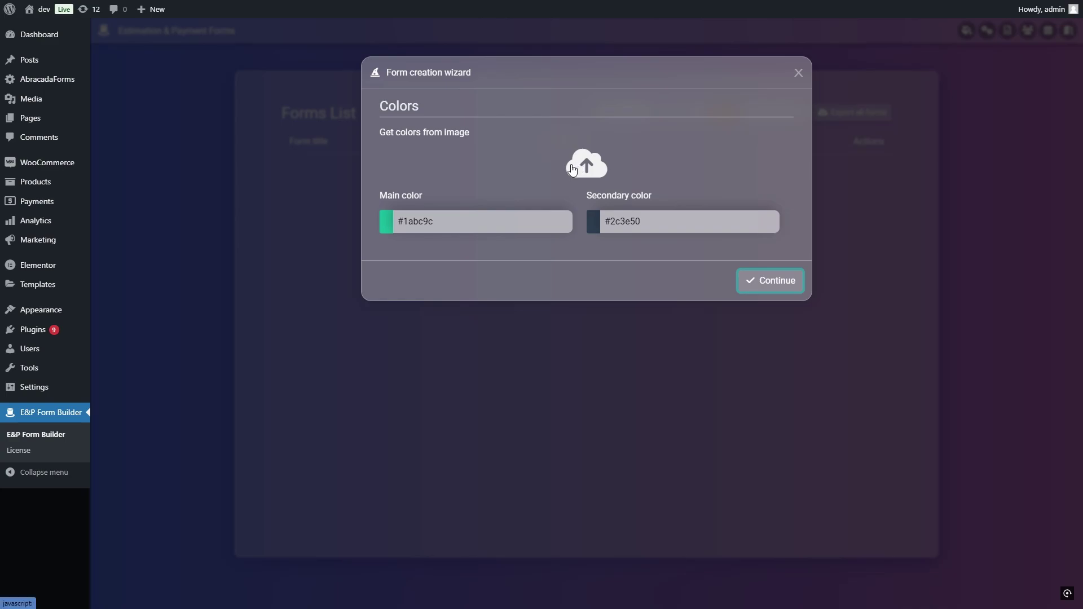
pyautogui.click(771, 286)
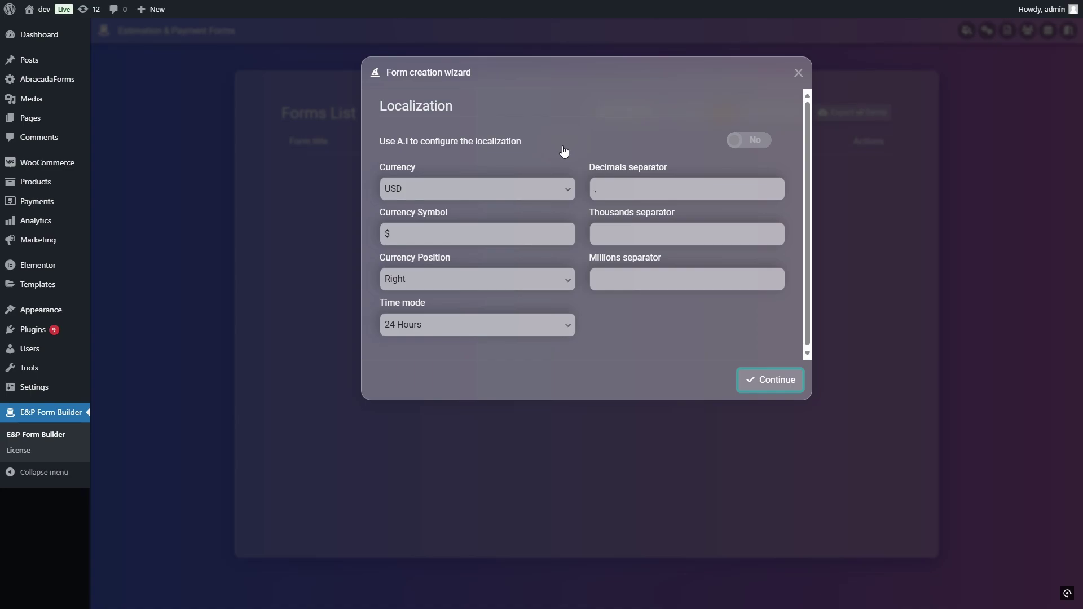
pyautogui.click(552, 193)
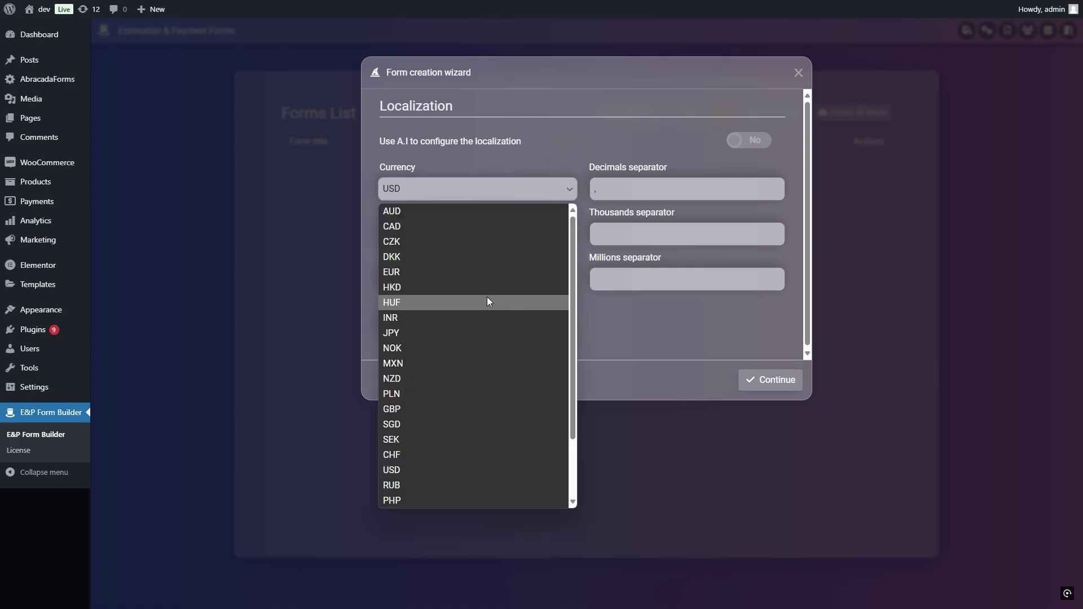
pyautogui.click(482, 277)
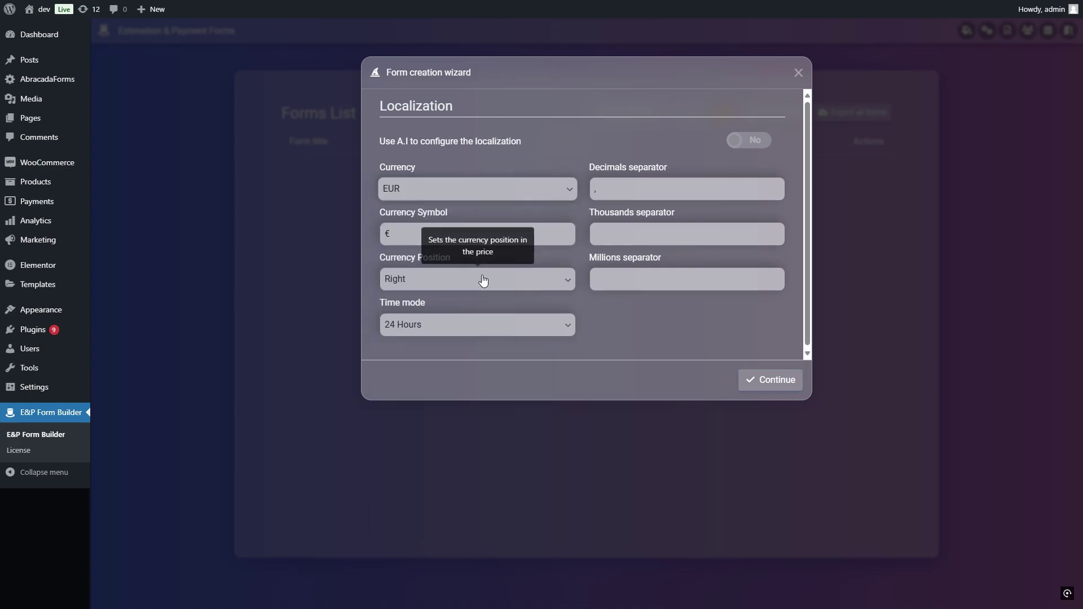
pyautogui.click(773, 375)
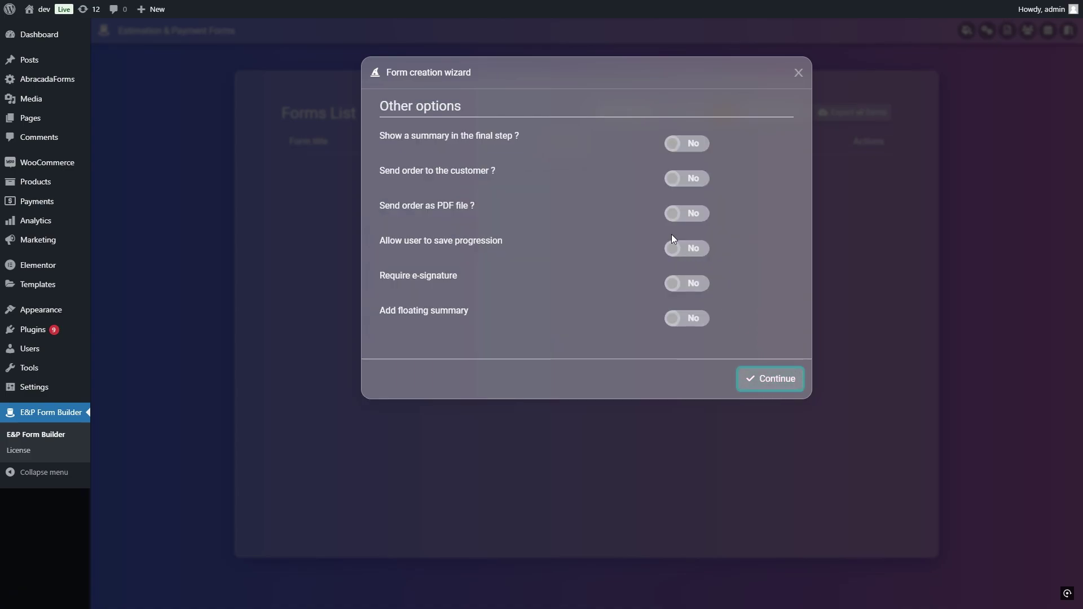
# Step: Turn on the final-step summary, PDF orders and e-signature options
pyautogui.click(699, 146)
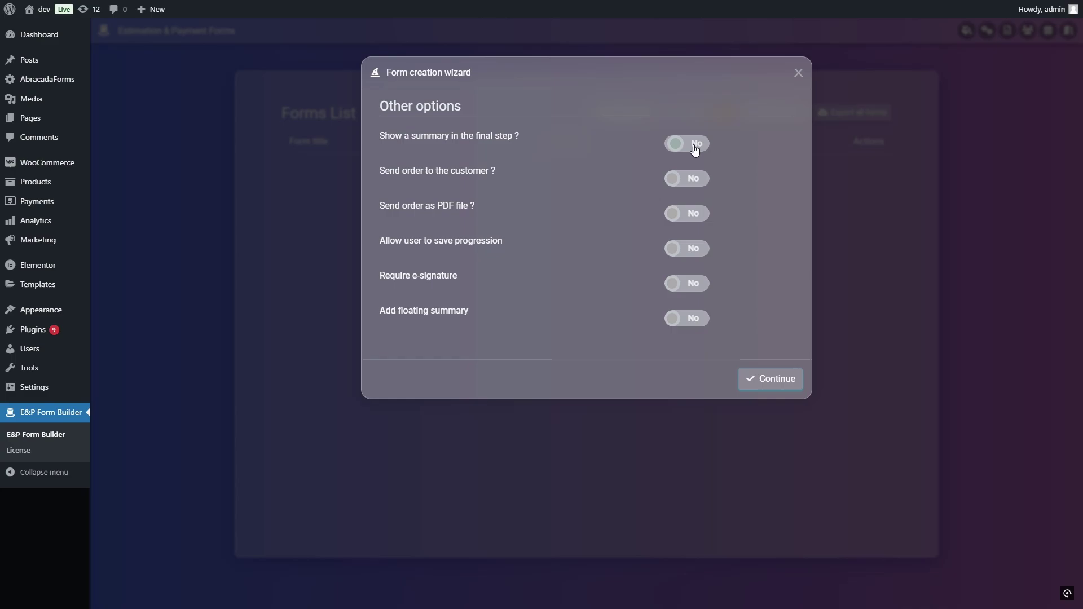
pyautogui.click(702, 214)
pyautogui.click(700, 283)
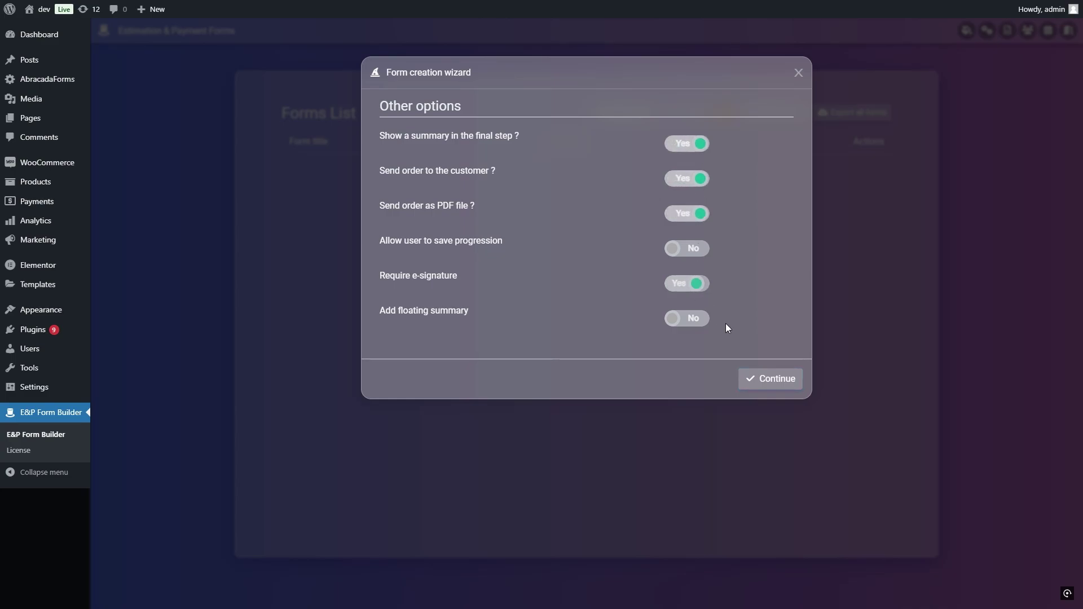
pyautogui.click(772, 381)
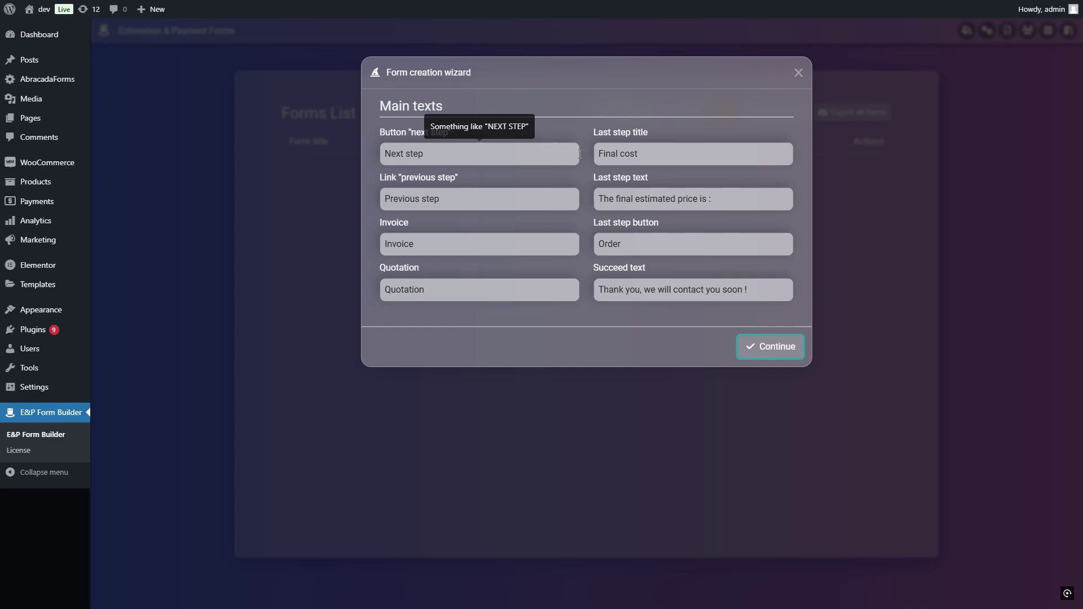
# Step: Keep the default main texts and choose the Visual step builder
pyautogui.click(759, 346)
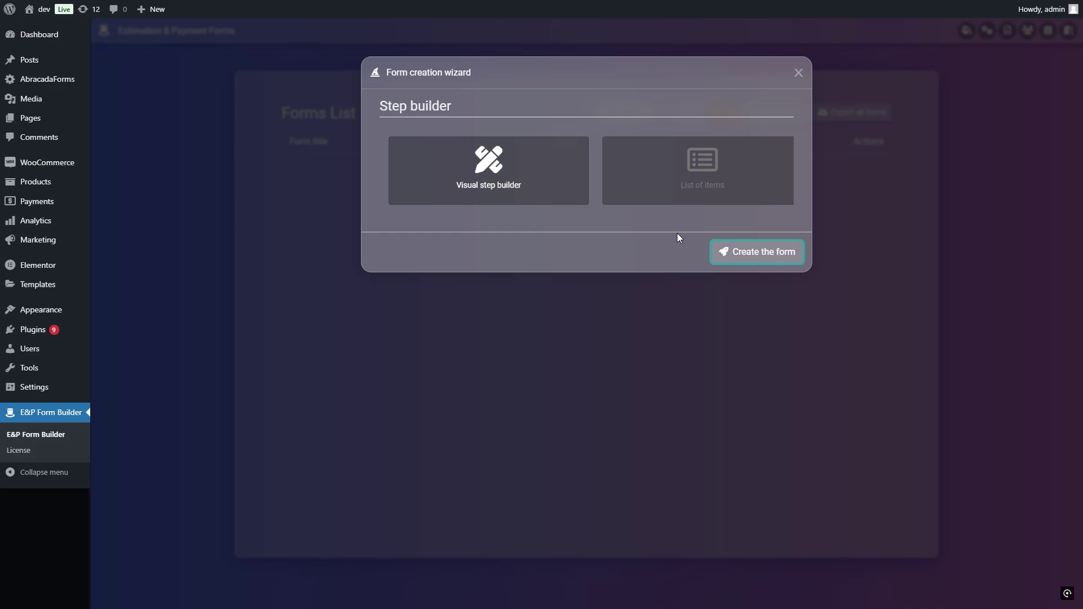
pyautogui.click(689, 188)
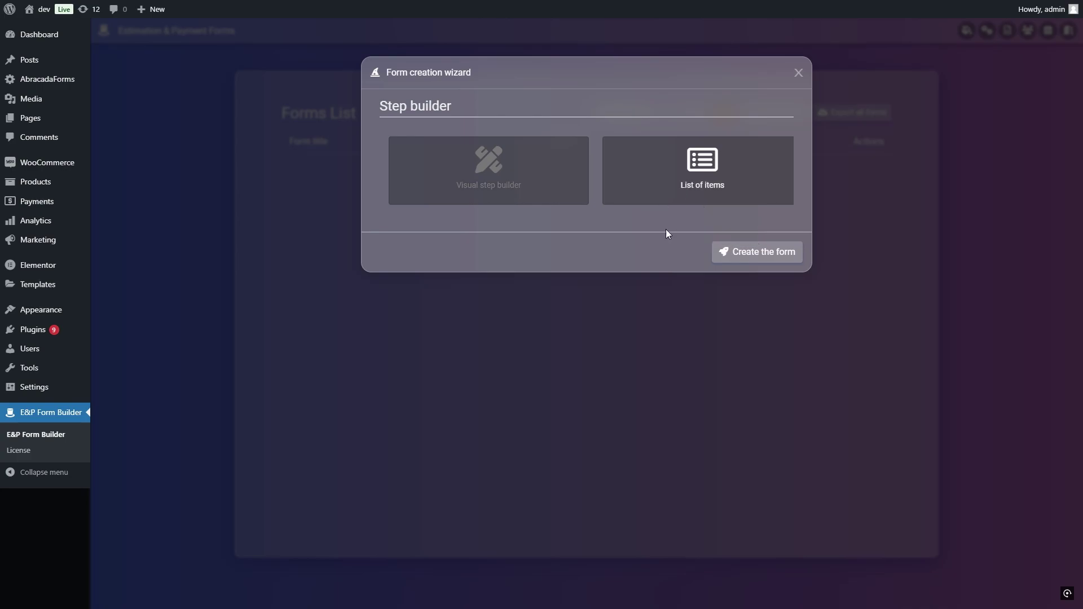
pyautogui.click(545, 187)
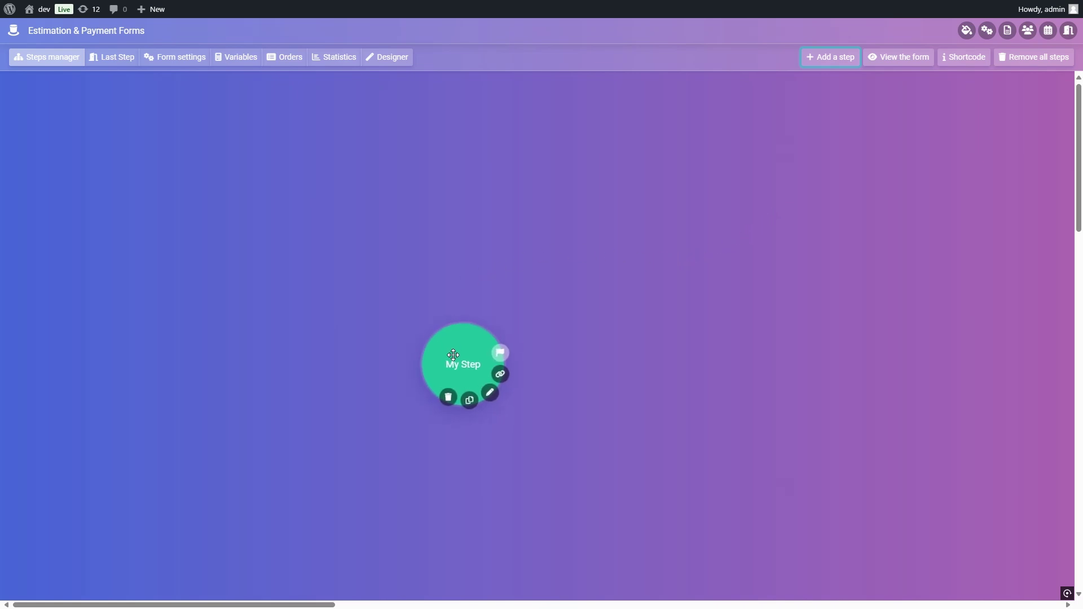
# Step: Drag the My Step circle higher up on the canvas
pyautogui.moveTo(463, 364); pyautogui.dragTo(468, 237)
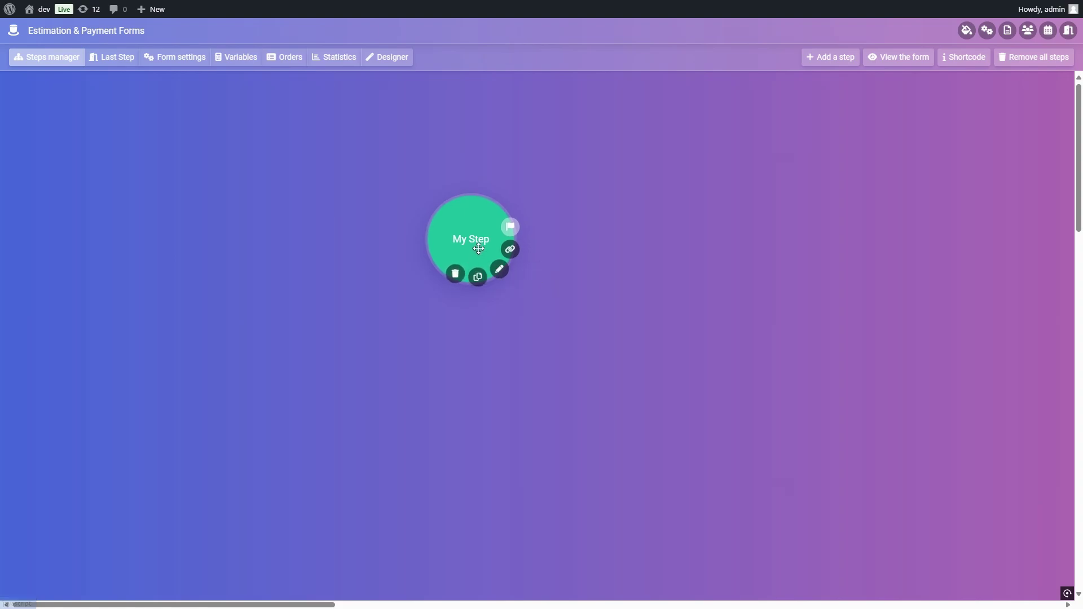
# Step: Add a new row to My Step and split it into two columns
pyautogui.click(500, 271)
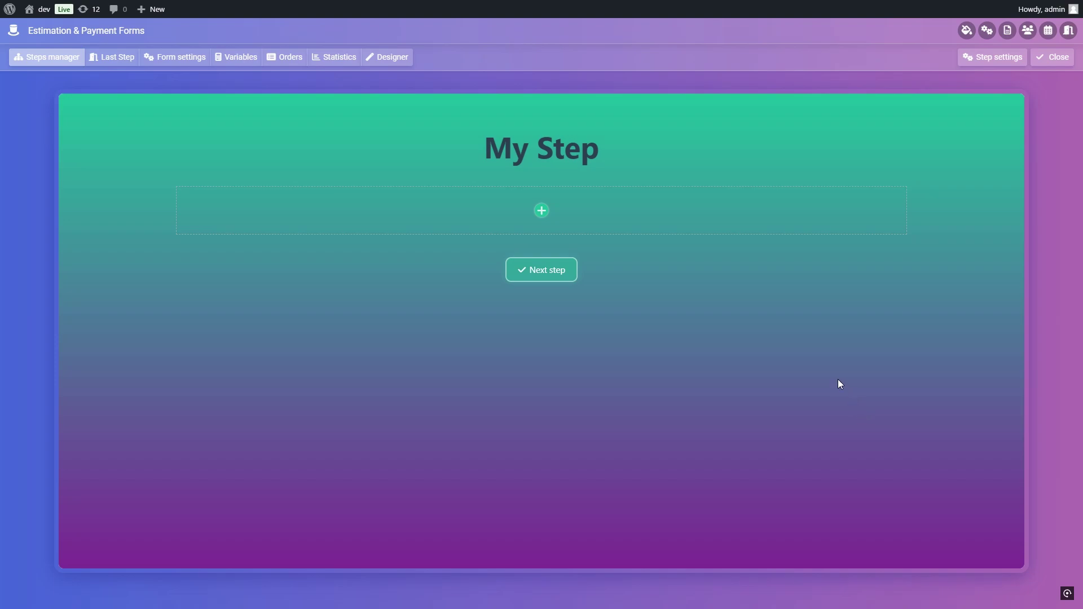
pyautogui.click(542, 212)
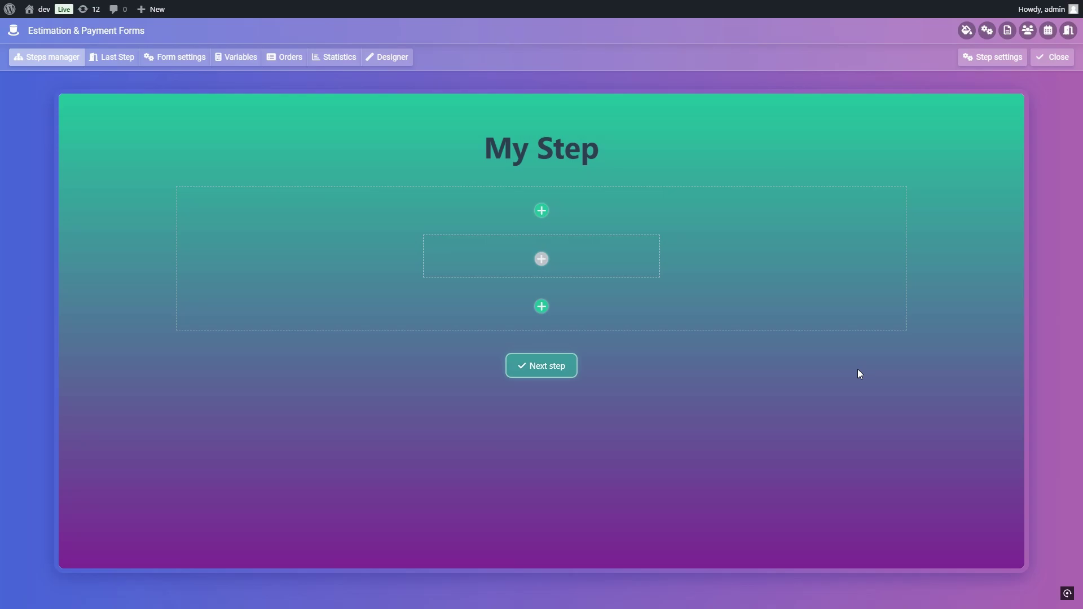
pyautogui.moveTo(808, 261)
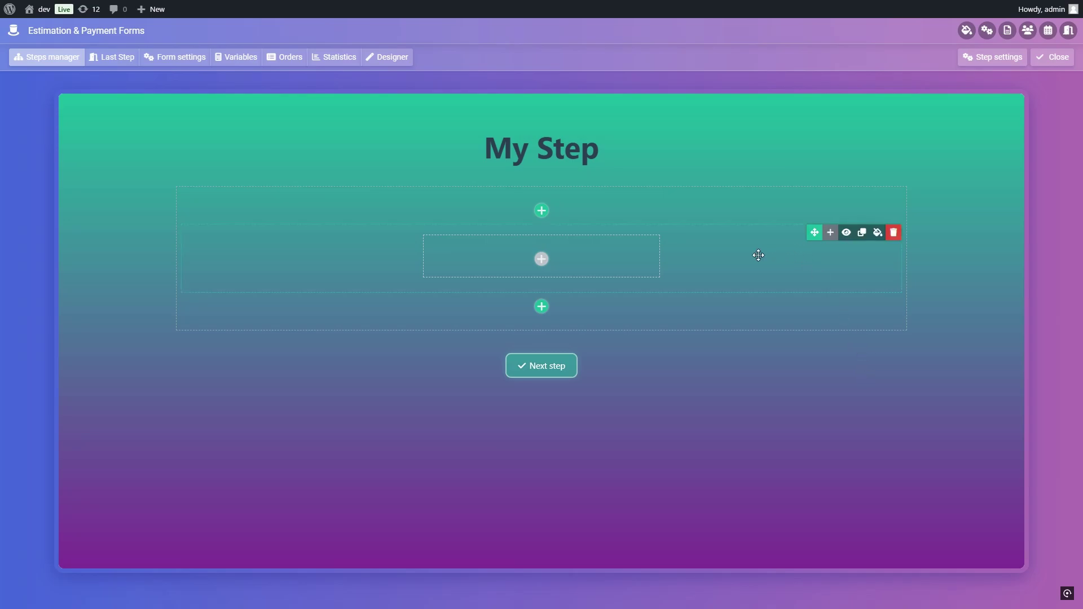
pyautogui.click(830, 237)
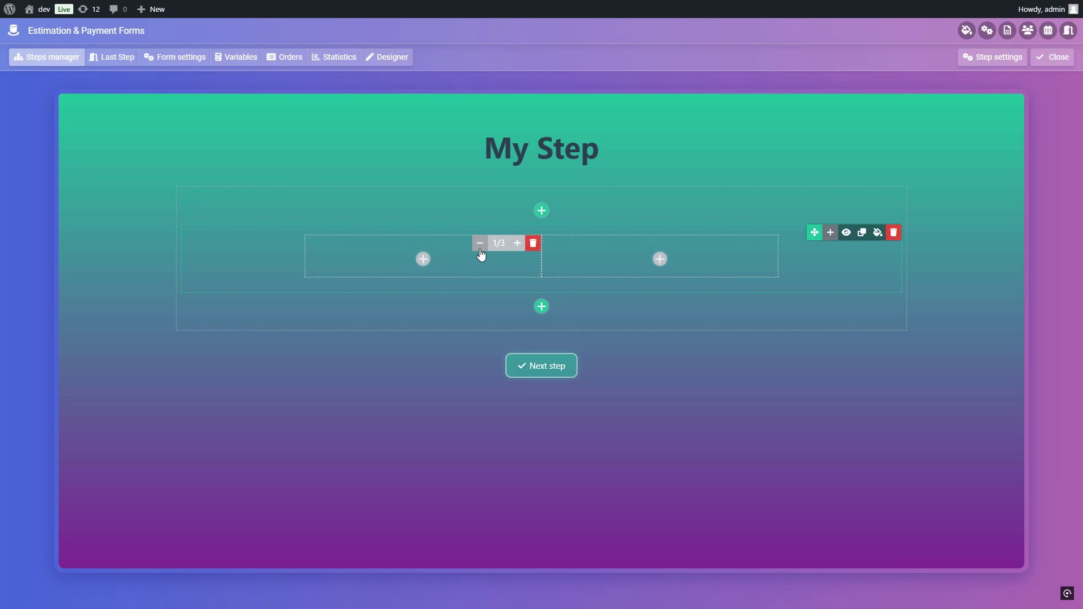
# Step: Resize the columns to a 1/4-width left column and 1/2-width right column
pyautogui.click(480, 250)
pyautogui.click(450, 249)
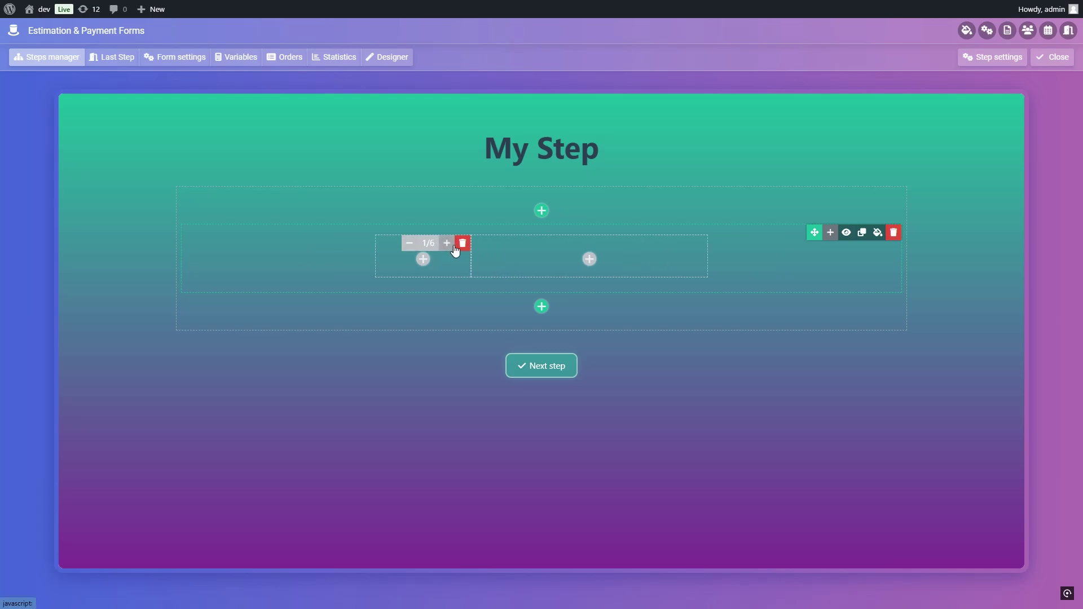
pyautogui.click(450, 249)
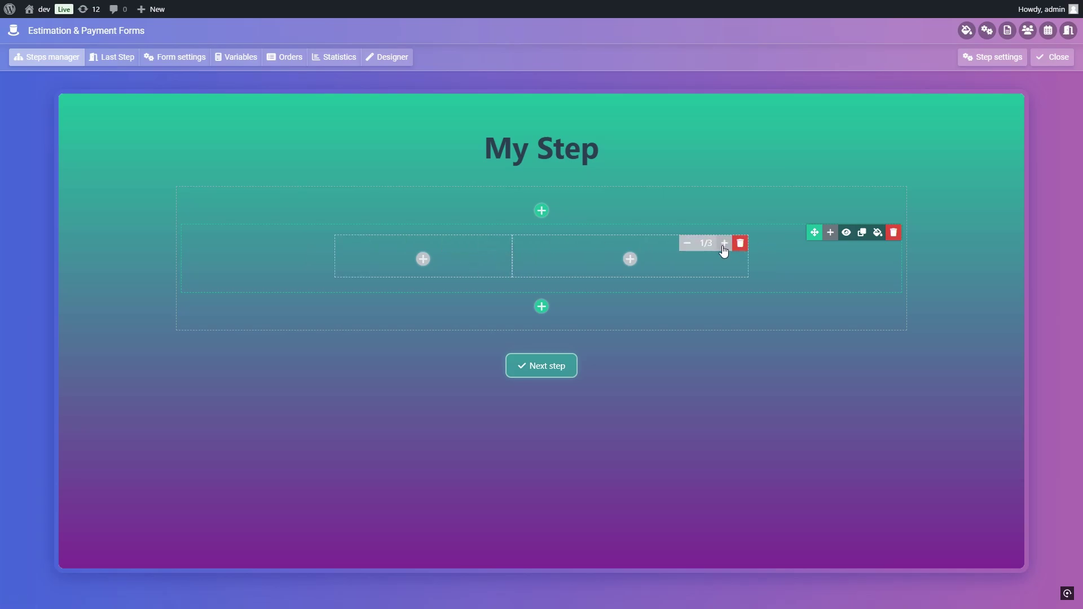
pyautogui.click(724, 249)
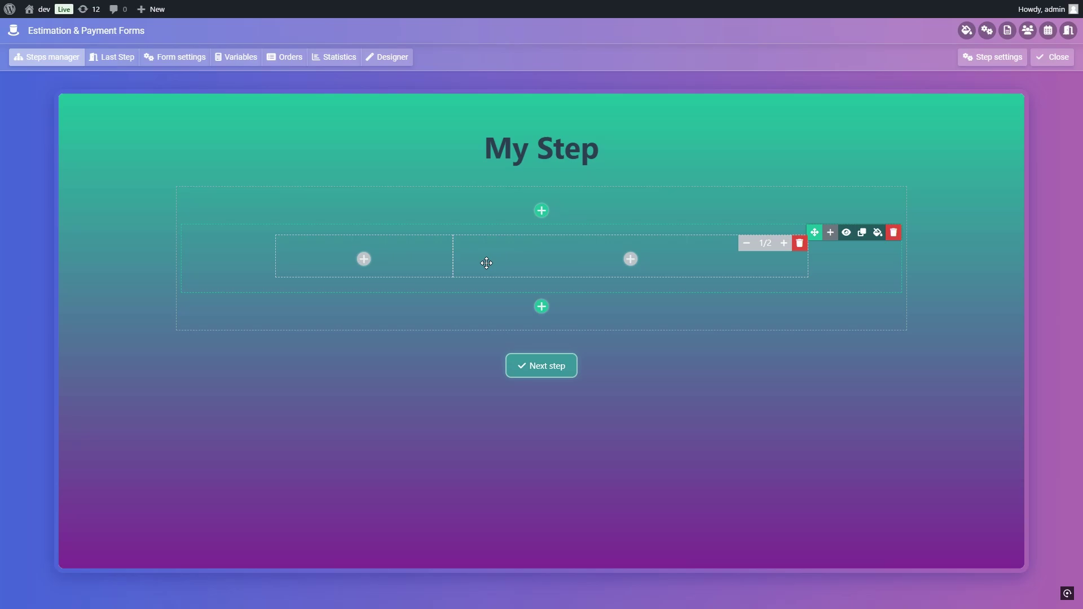
pyautogui.click(365, 259)
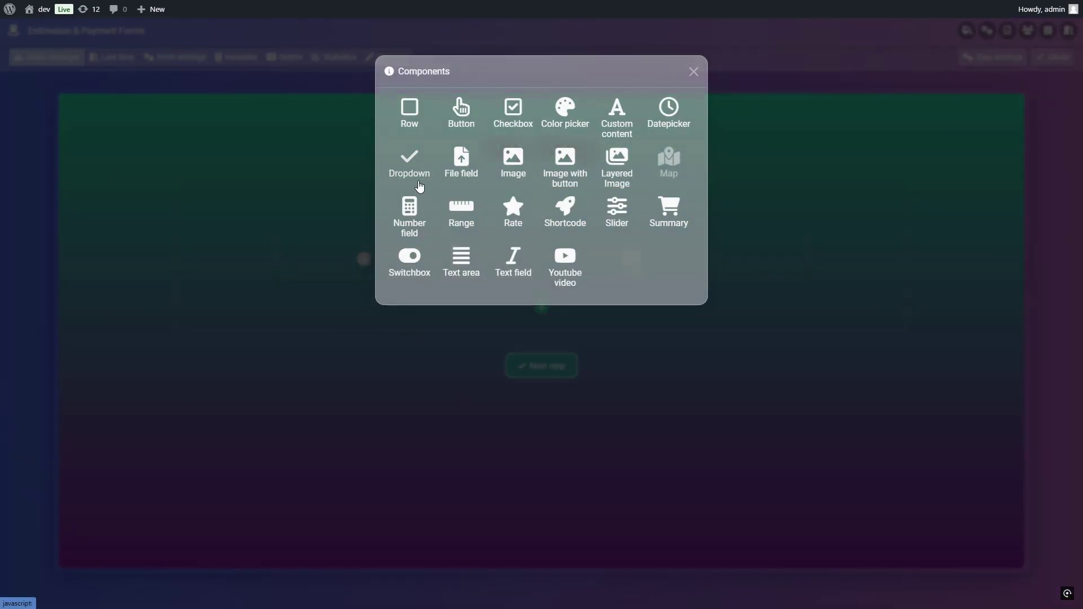
# Step: Place a Button in the left column and a Slider in the right column
pyautogui.click(461, 115)
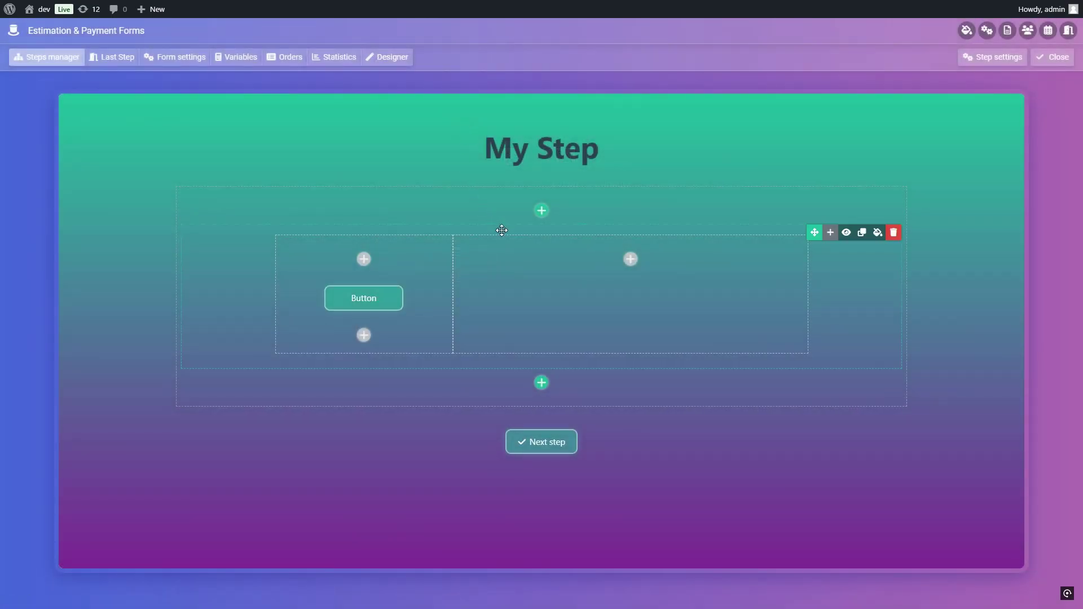
pyautogui.click(630, 260)
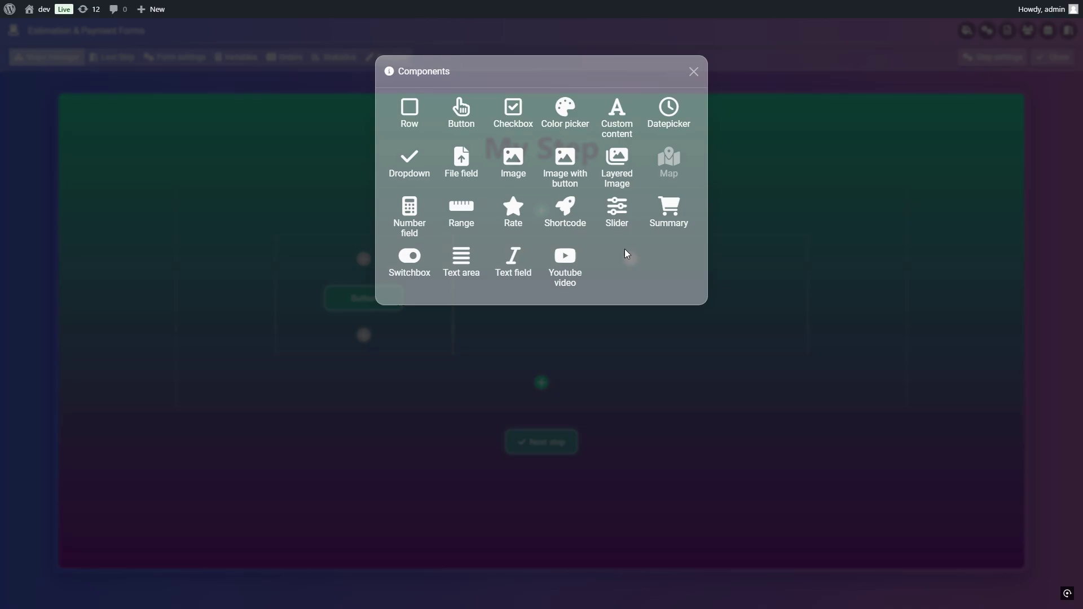
pyautogui.click(614, 222)
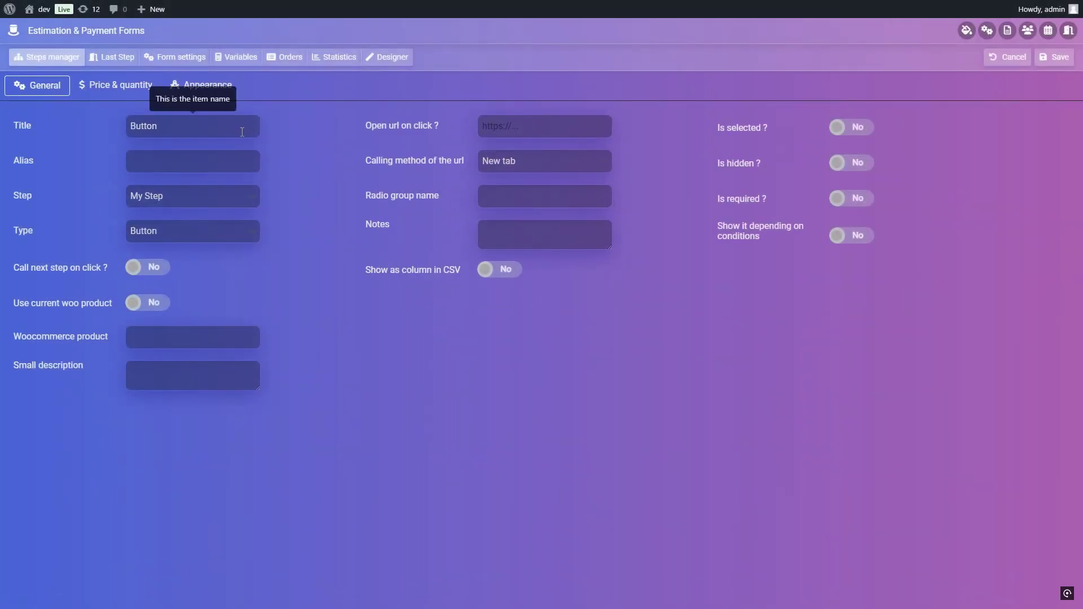
# Step: Retitle the button 'Business cards' and save its settings
pyautogui.doubleClick(242, 132)
pyautogui.write('B')
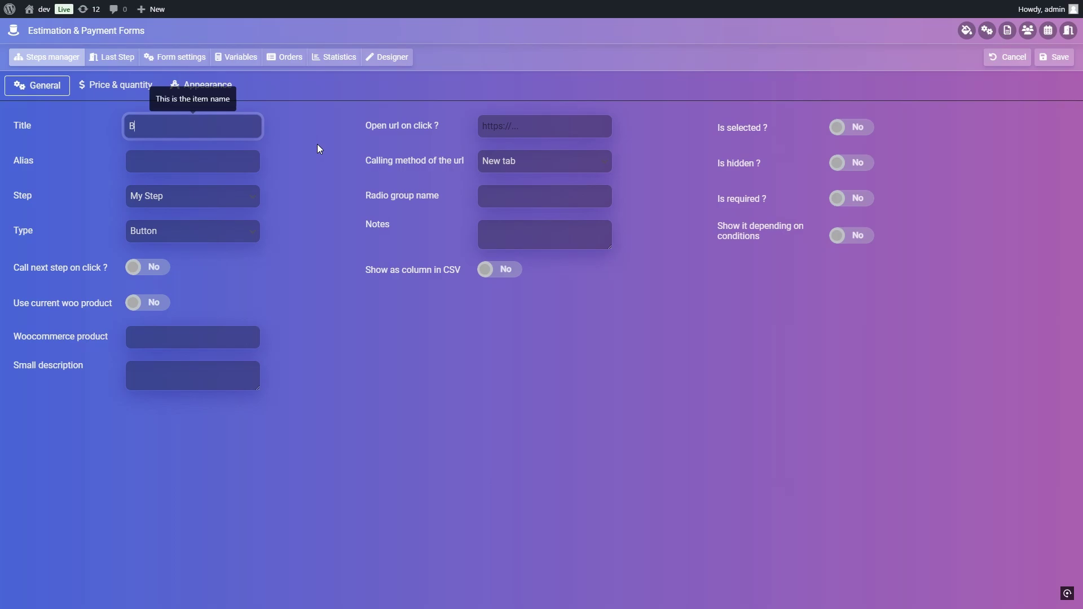
pyautogui.write('usiness cards')
pyautogui.click(303, 142)
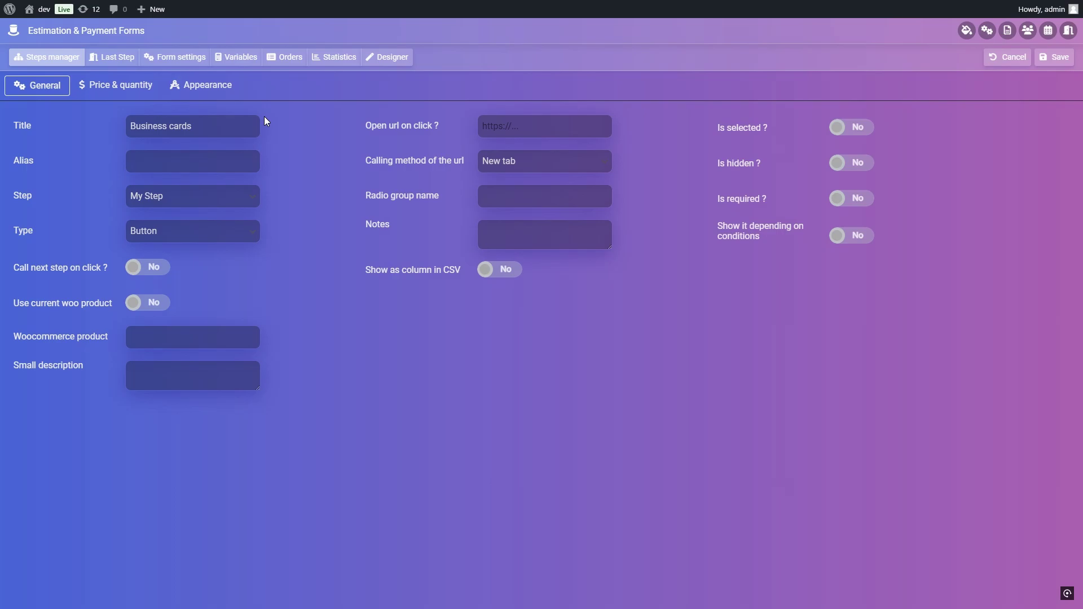
pyautogui.click(119, 92)
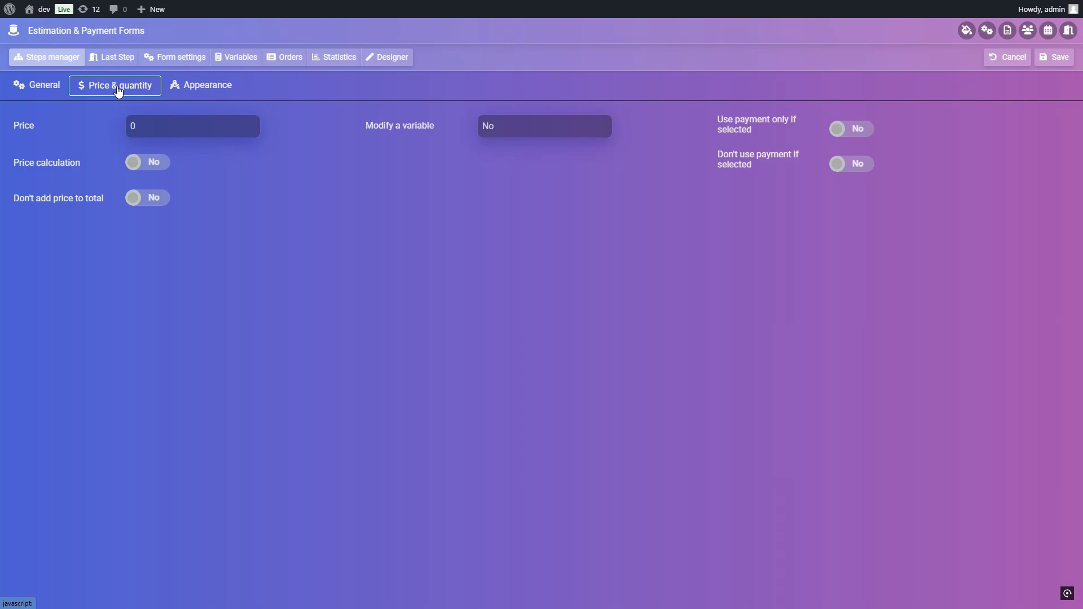
pyautogui.click(206, 90)
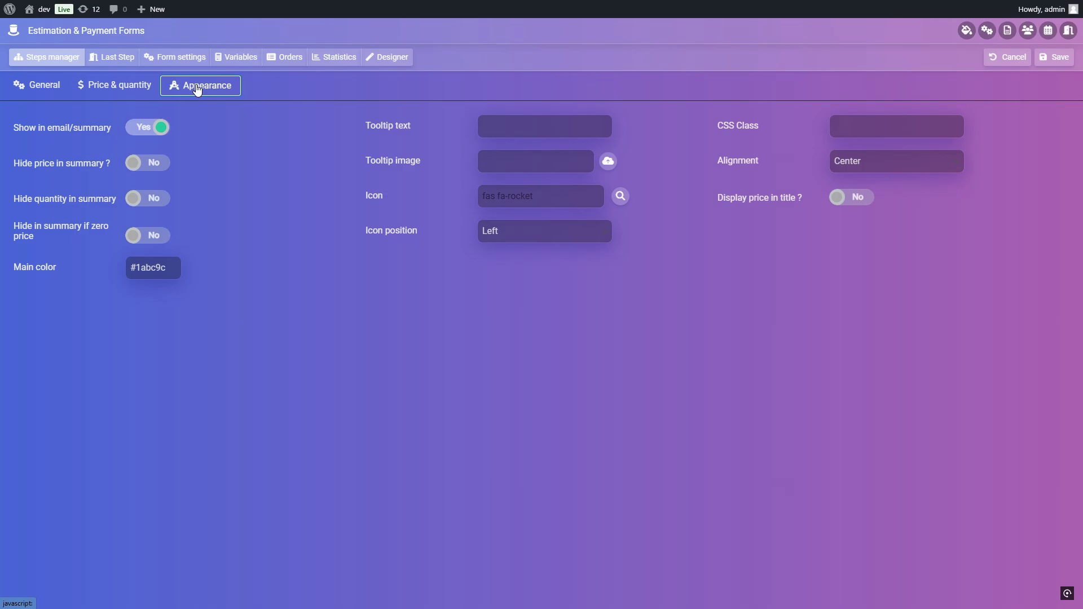
pyautogui.click(57, 90)
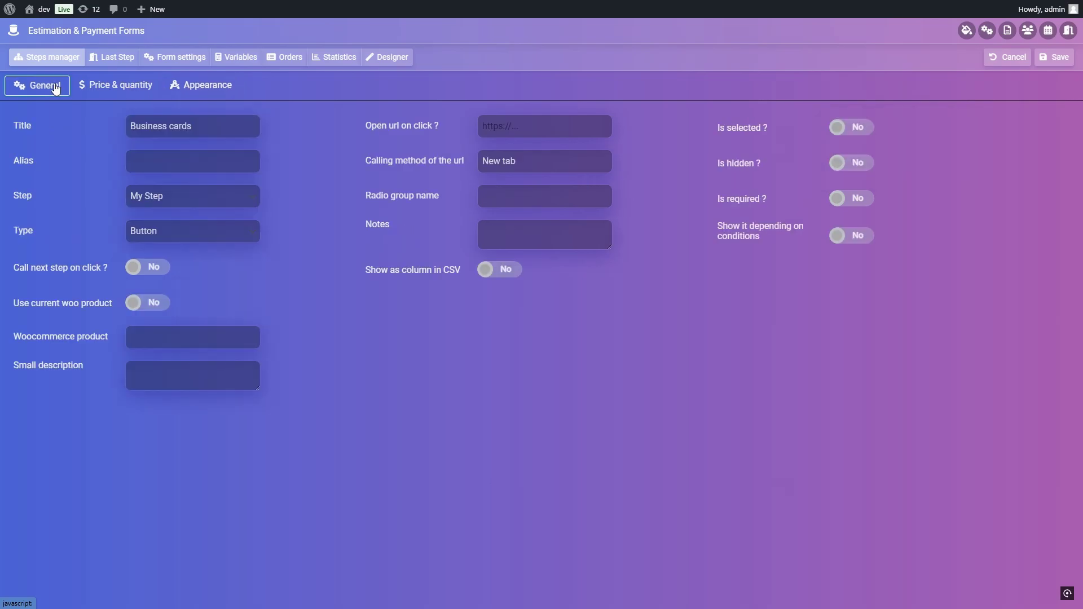
pyautogui.click(1050, 58)
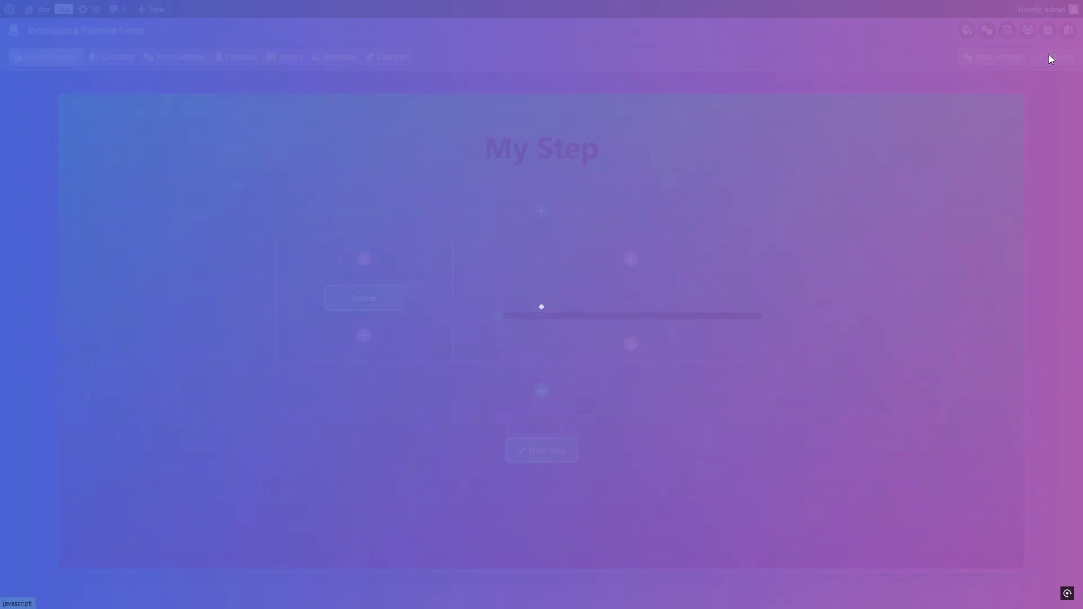
# Step: Title the slider 'Number of cards'
pyautogui.moveTo(646, 283)
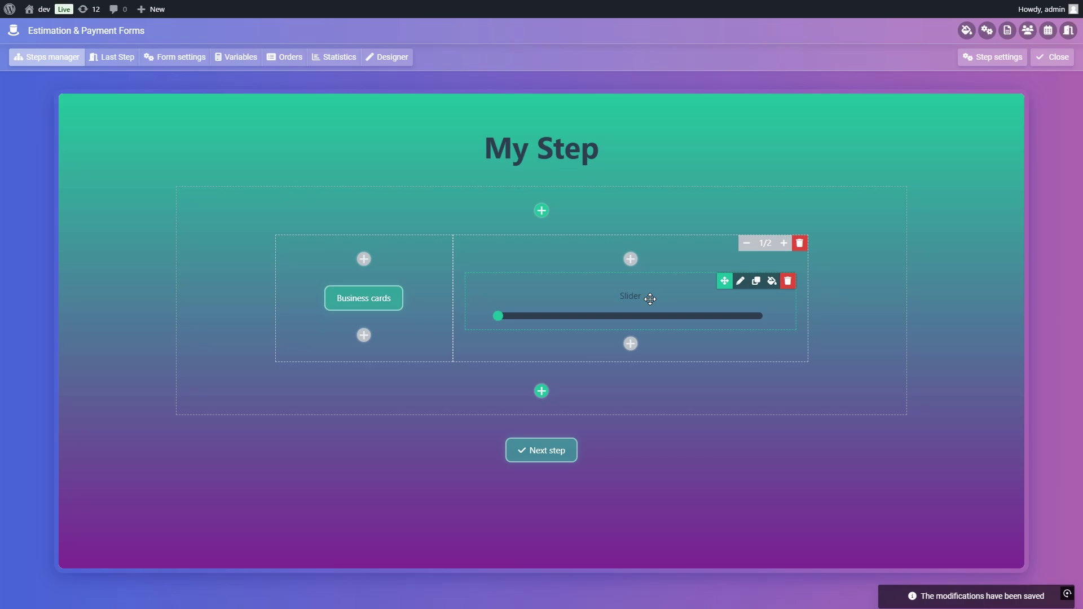
pyautogui.click(740, 282)
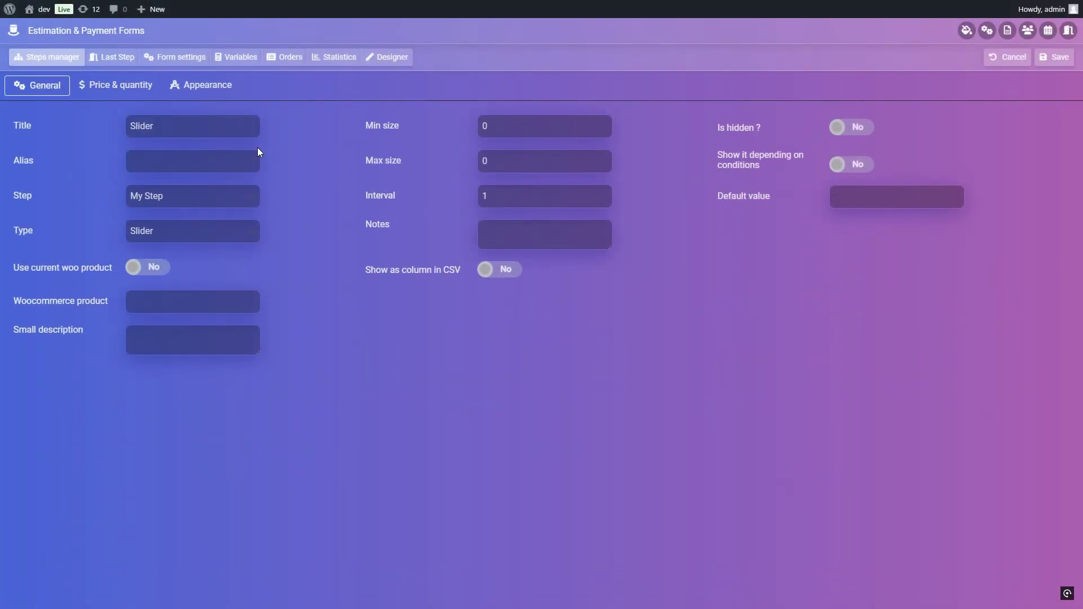
pyautogui.doubleClick(241, 133)
pyautogui.write('umber of cards')
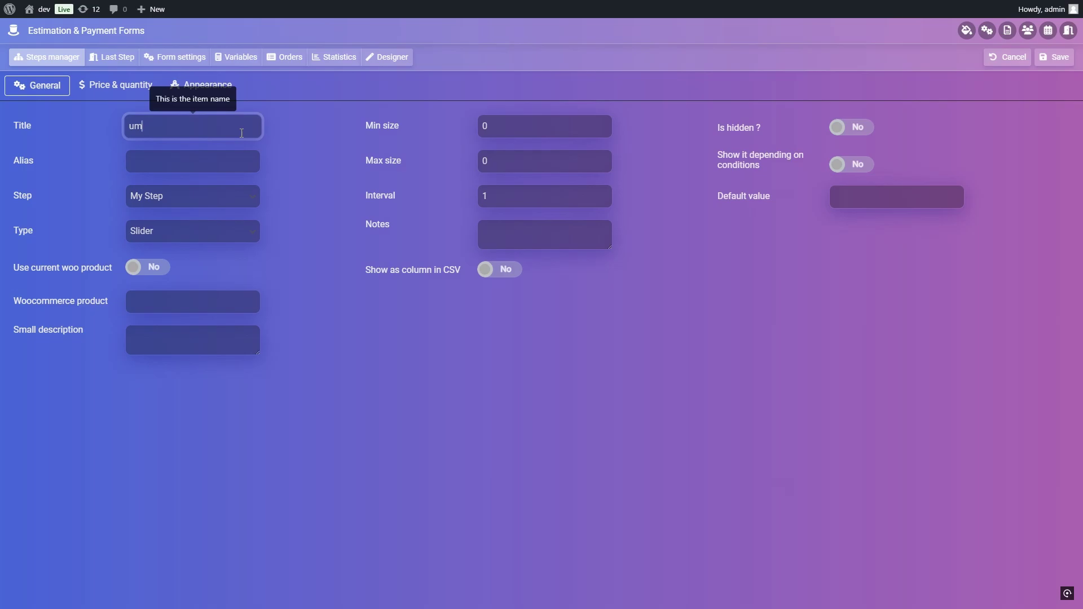
pyautogui.press('Home')
pyautogui.write('N')
# Step: Give the slider a minimum of 10 and a maximum of 1000
pyautogui.click(542, 126)
pyautogui.write('10')
pyautogui.press('Tab')
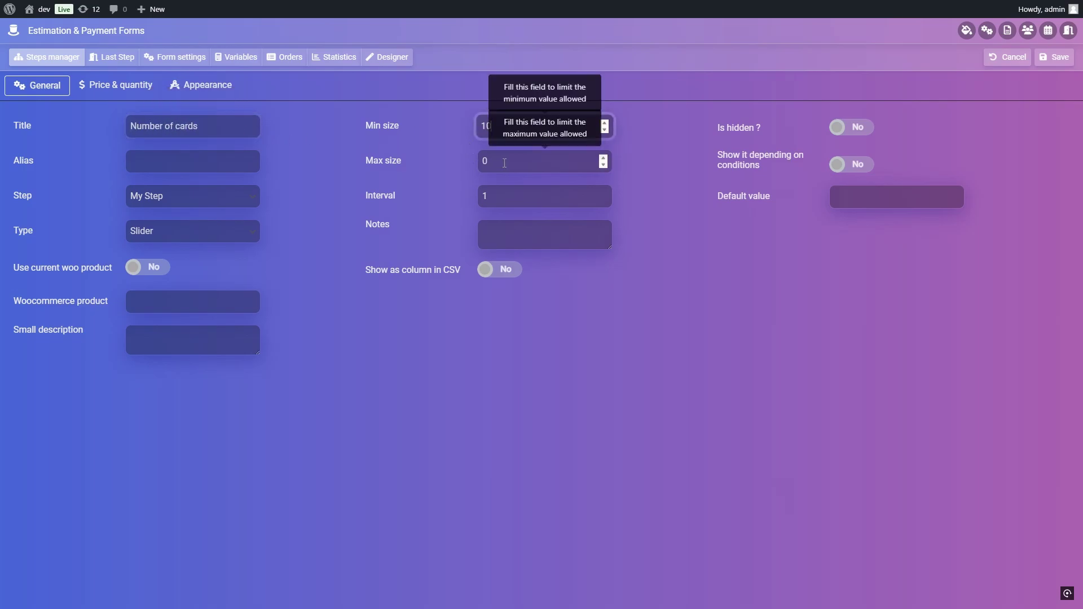
pyautogui.write('1000')
pyautogui.click(371, 148)
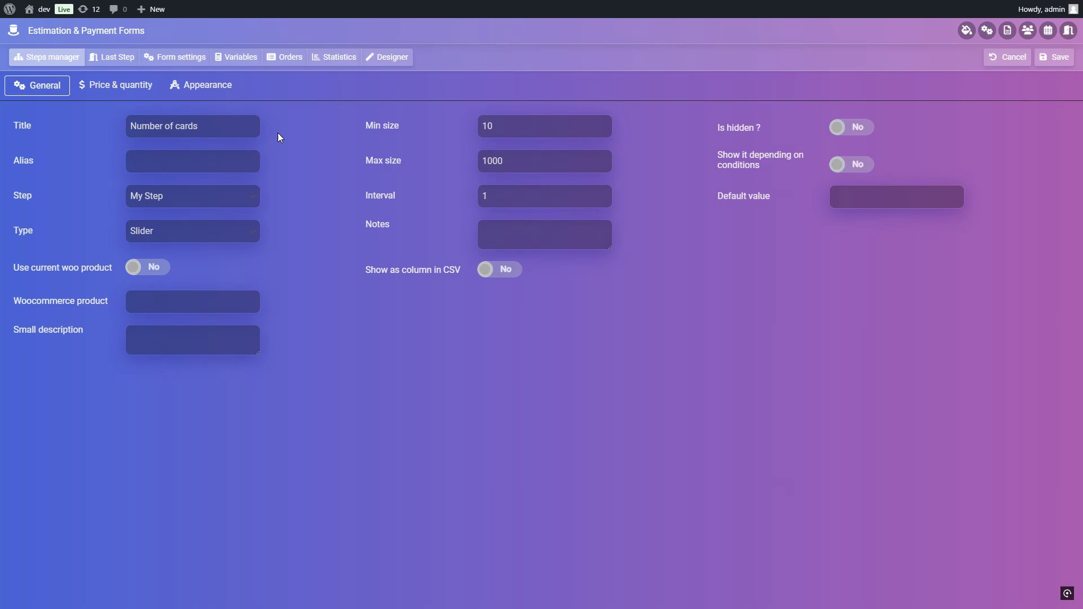
# Step: Set the slider's unit price to 0.5
pyautogui.click(128, 87)
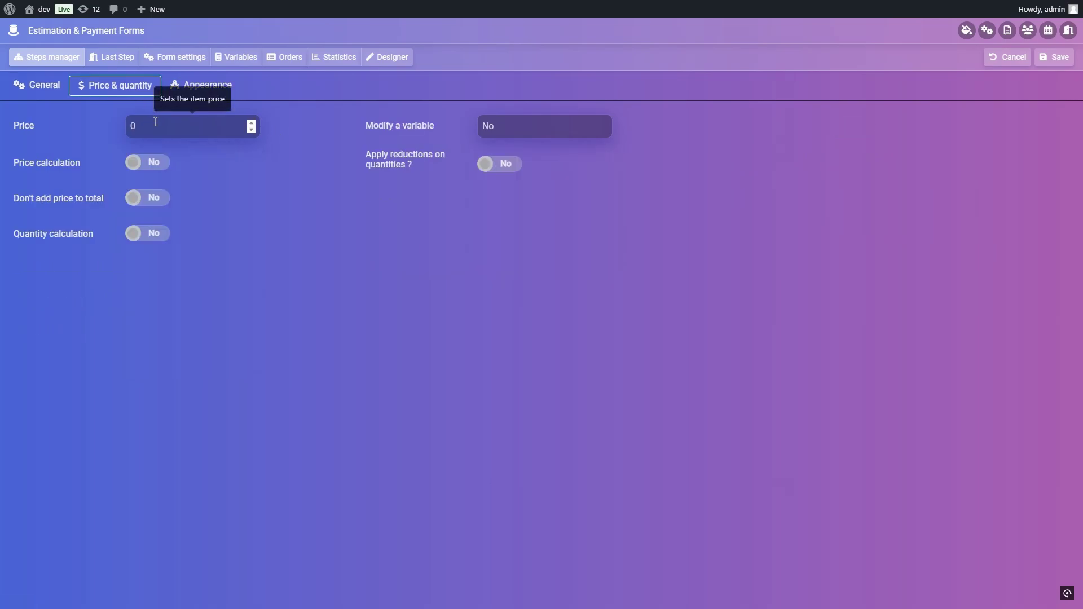
pyautogui.click(155, 122)
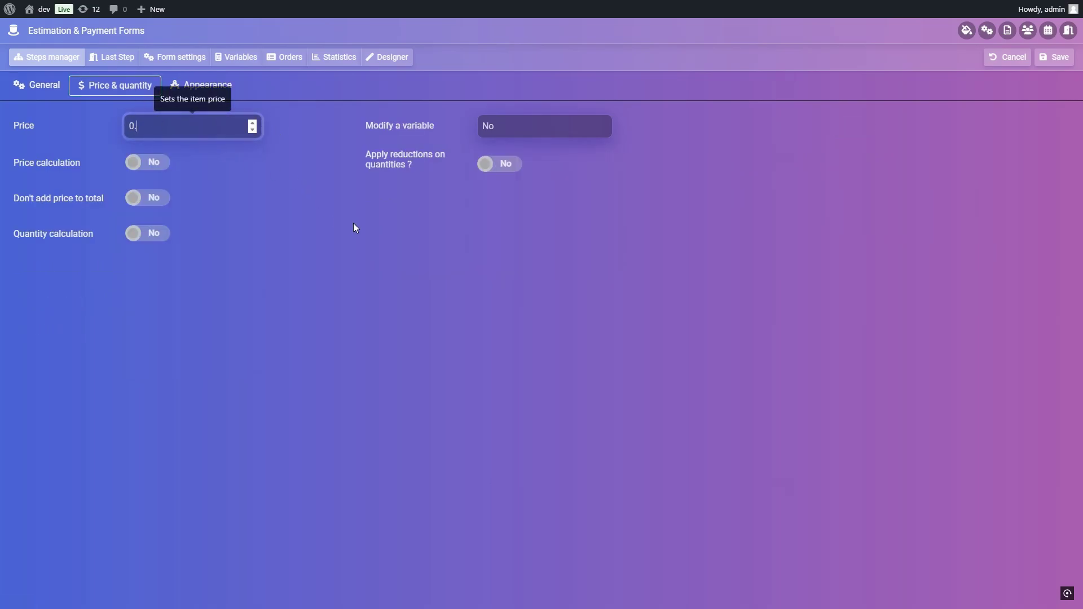
pyautogui.write('.5')
pyautogui.click(54, 90)
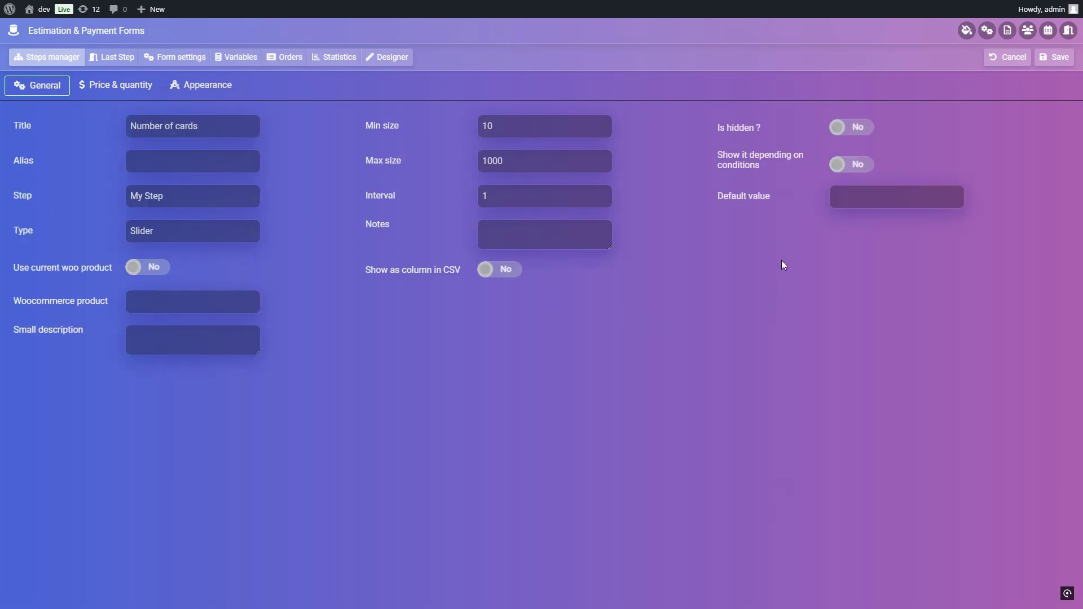
# Step: Add a display condition: show the slider when My Step : Business cards is selected
pyautogui.click(860, 165)
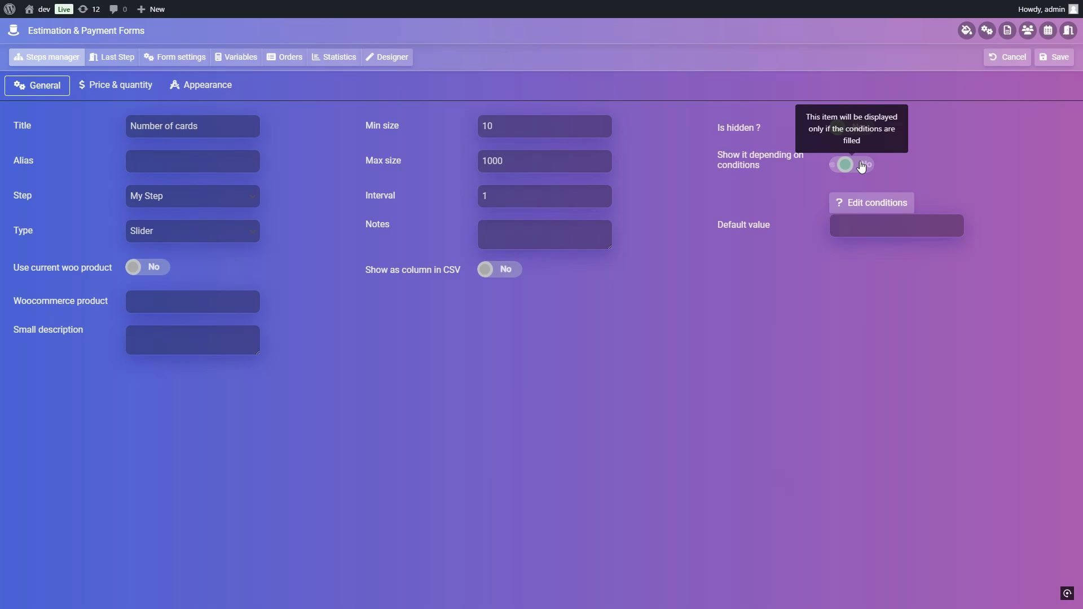
pyautogui.click(886, 205)
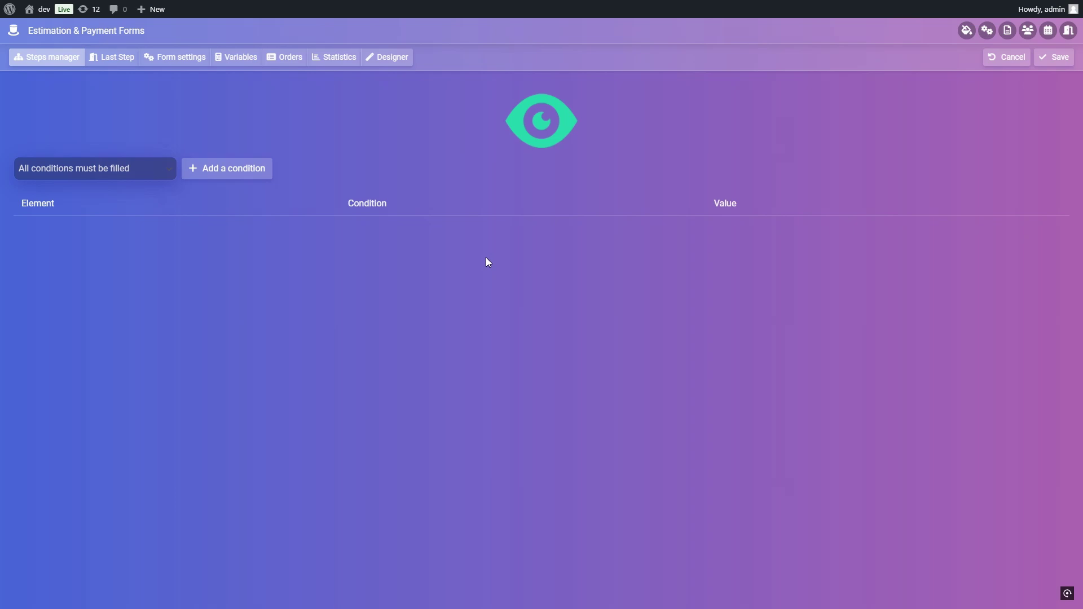
pyautogui.click(198, 178)
pyautogui.click(157, 237)
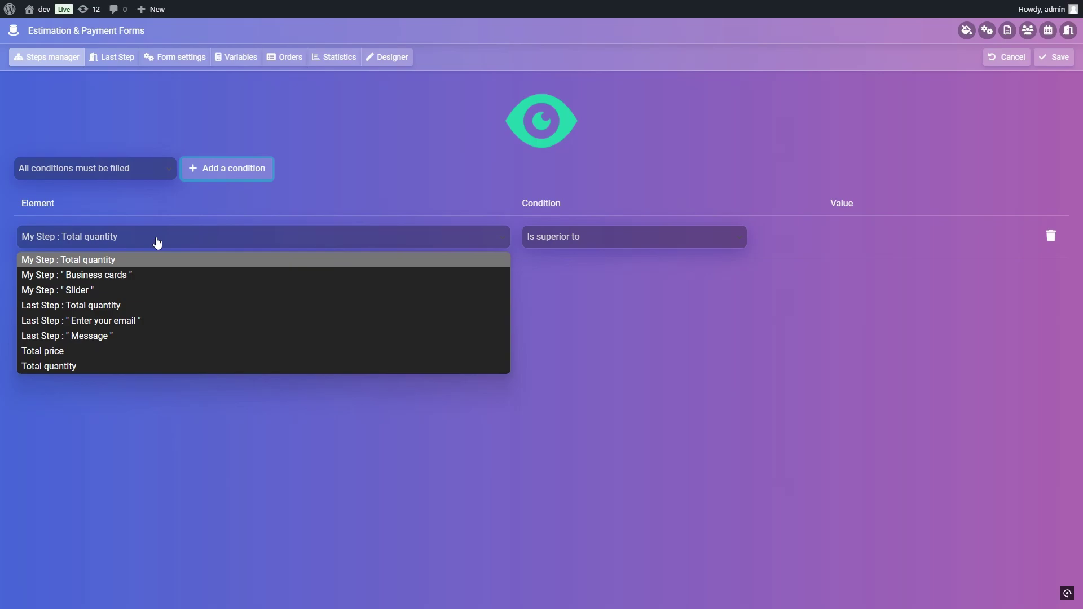
pyautogui.click(164, 276)
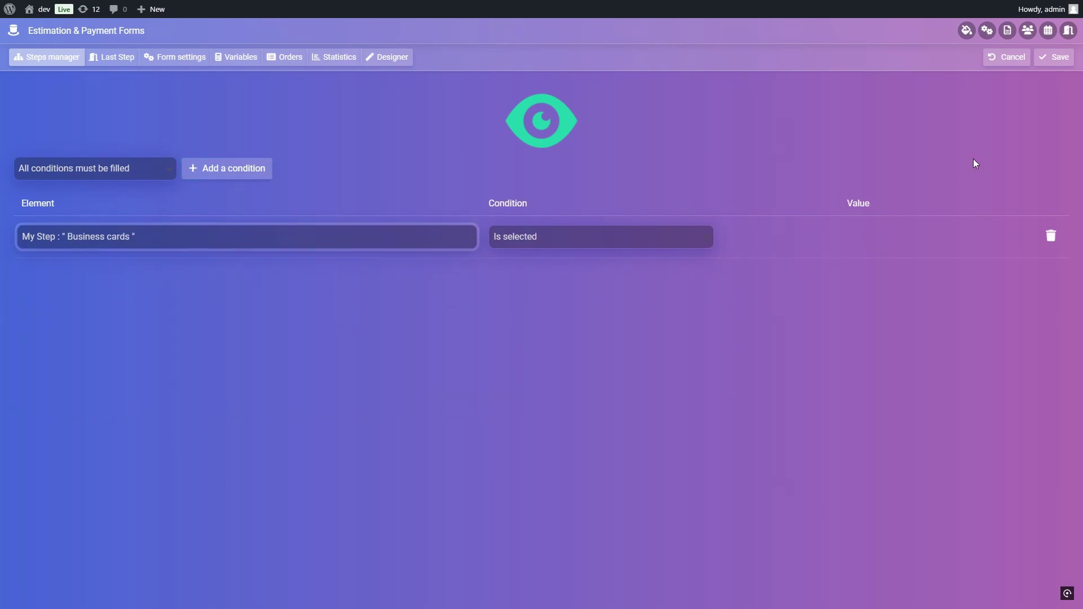
pyautogui.click(1051, 62)
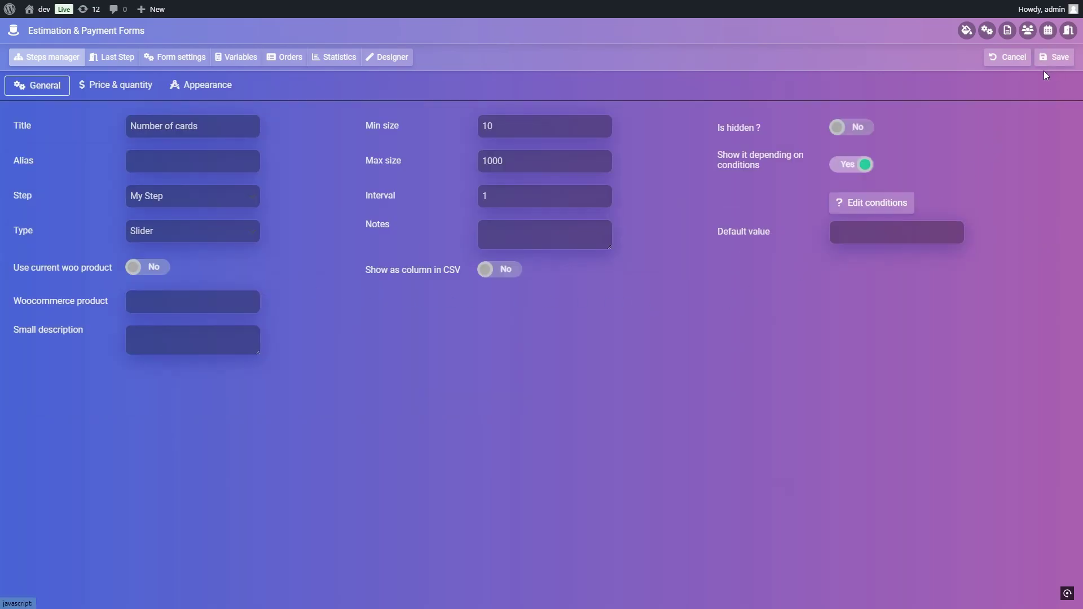
# Step: Save the slider, then duplicate the Business cards / Number of cards row
pyautogui.click(1052, 59)
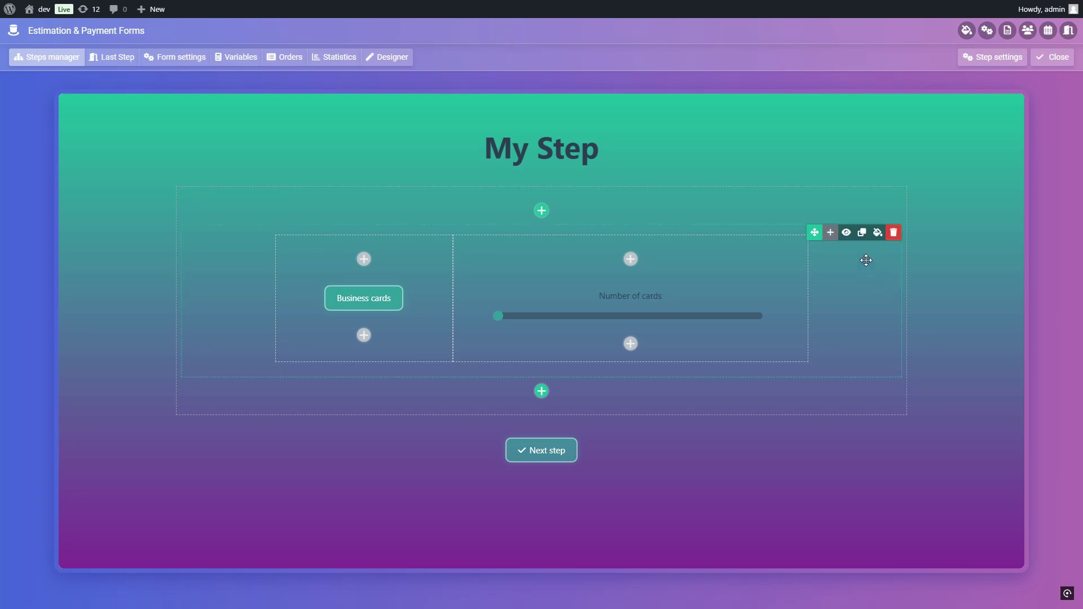
pyautogui.click(862, 235)
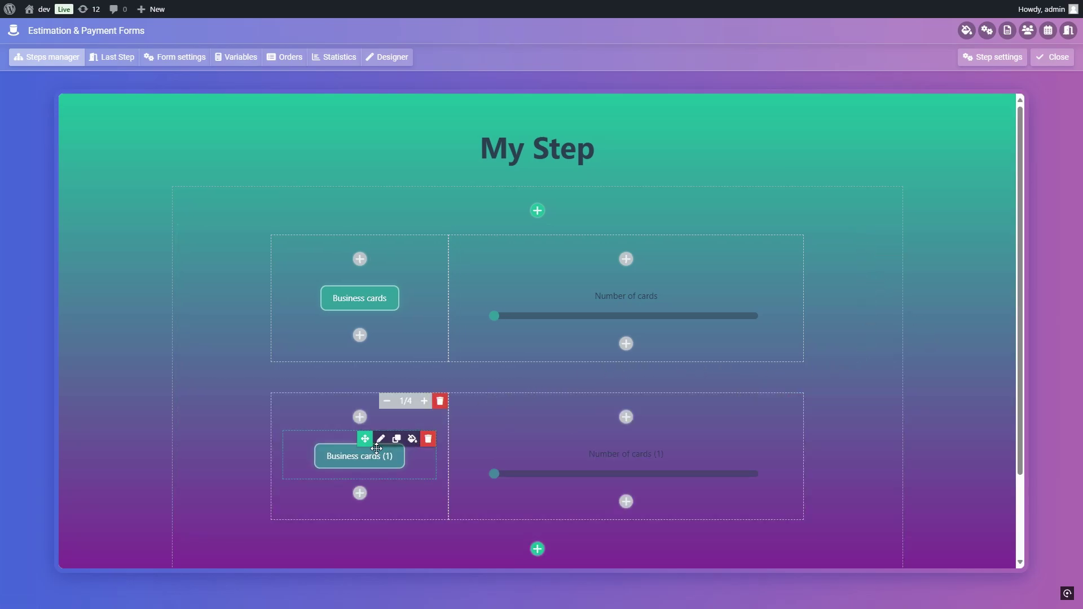
# Step: Rename the copied button to 'Flyers' and save it
pyautogui.click(381, 439)
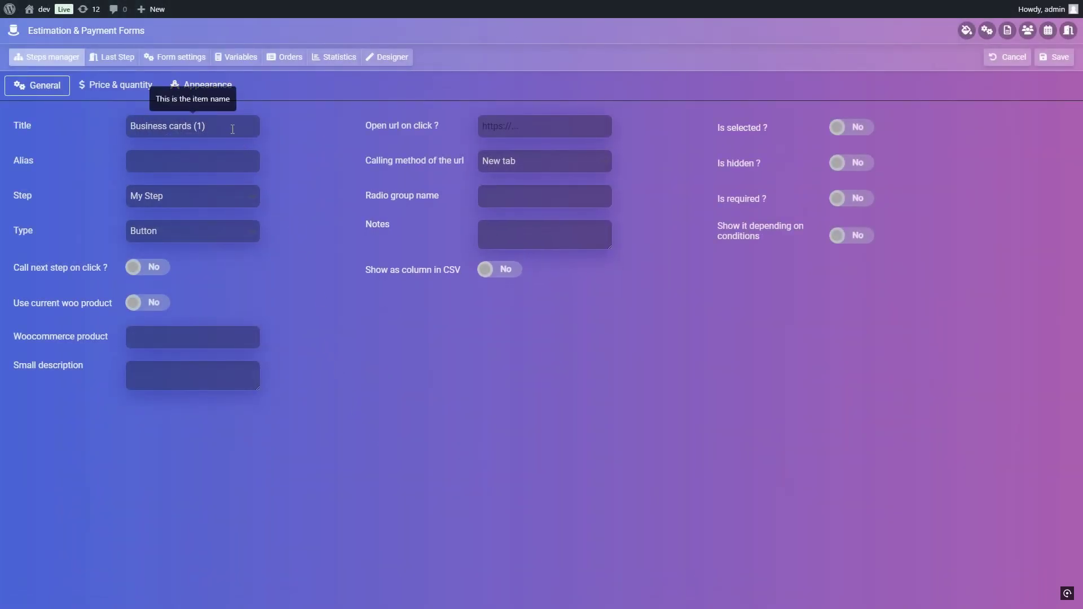
pyautogui.click(234, 131)
pyautogui.hotkey('ctrl', 'a')
pyautogui.write('Flyers')
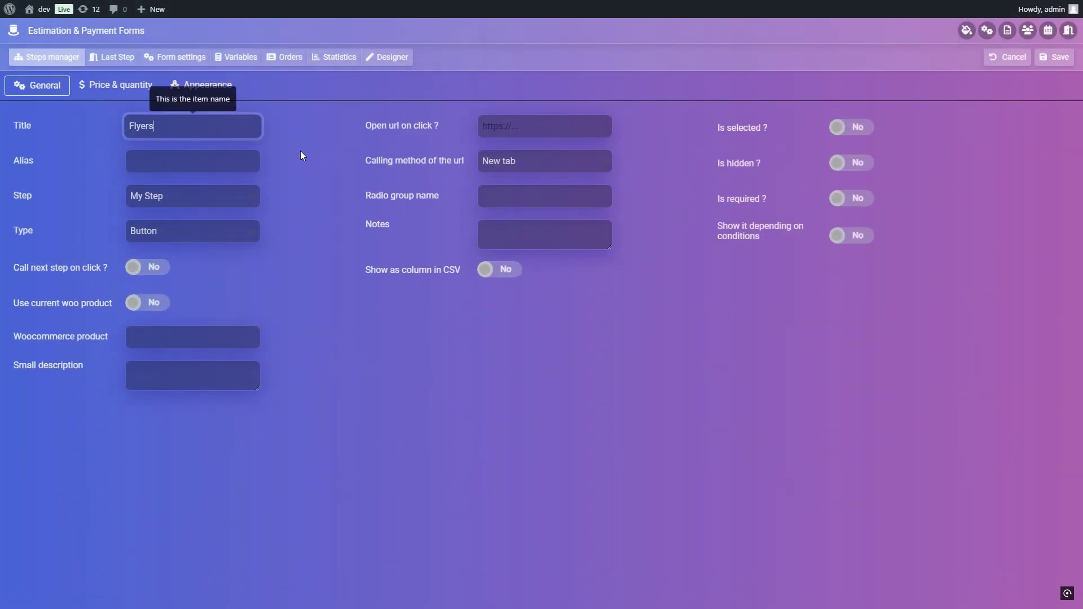
pyautogui.click(1047, 54)
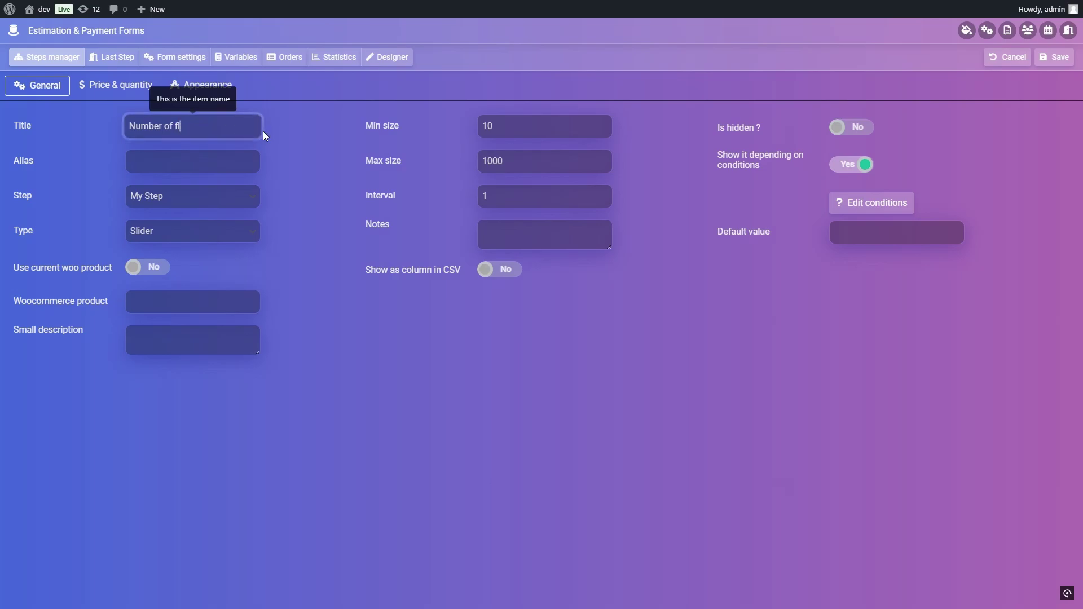
# Step: Make the copied slider's display condition depend on Flyers and save it
pyautogui.click(836, 201)
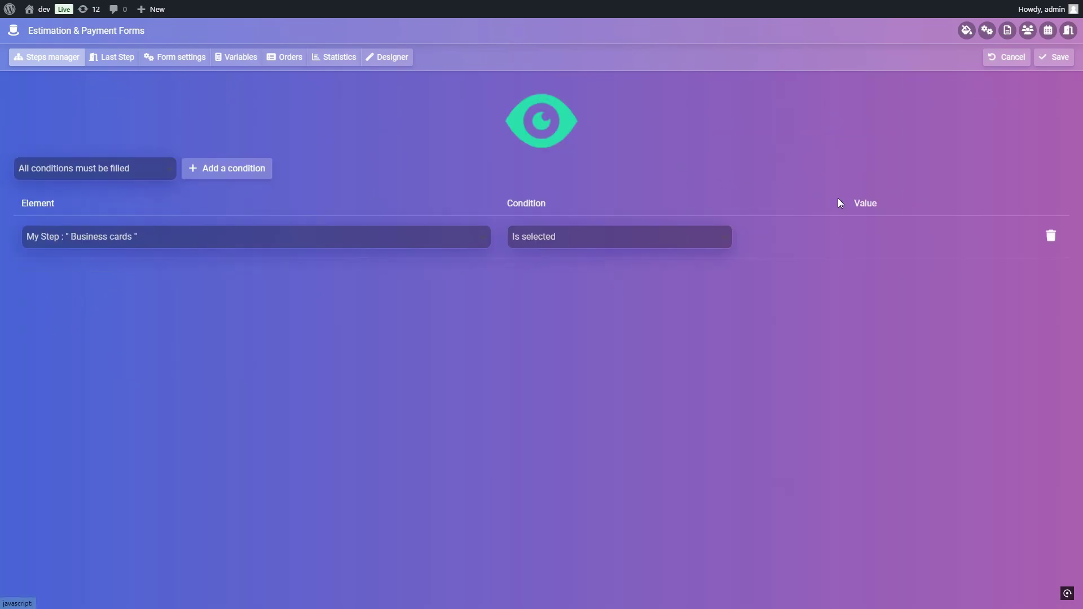
pyautogui.click(456, 237)
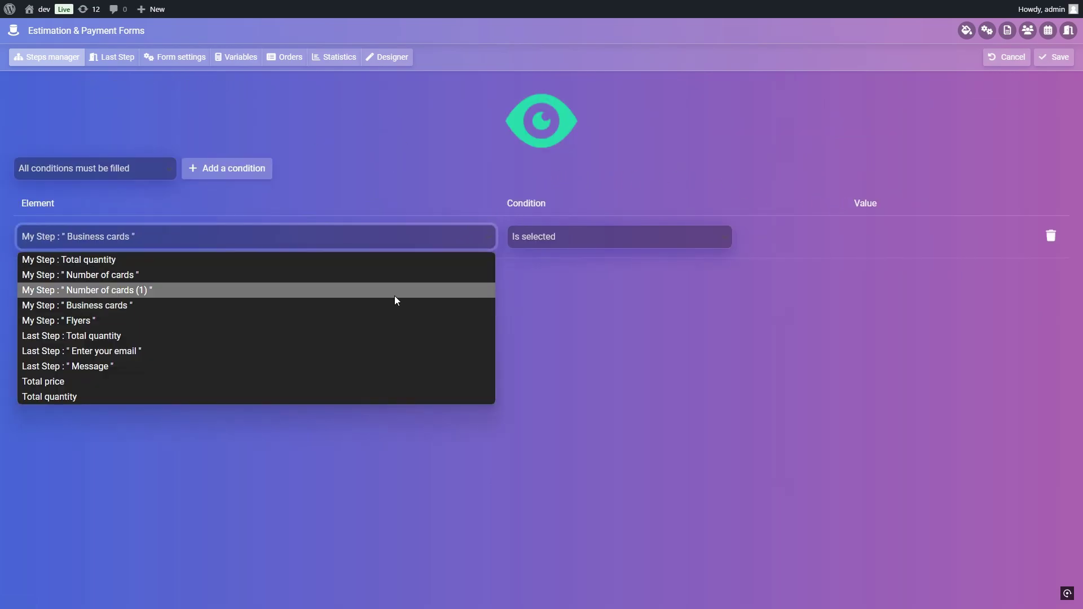
pyautogui.click(387, 320)
pyautogui.click(1054, 57)
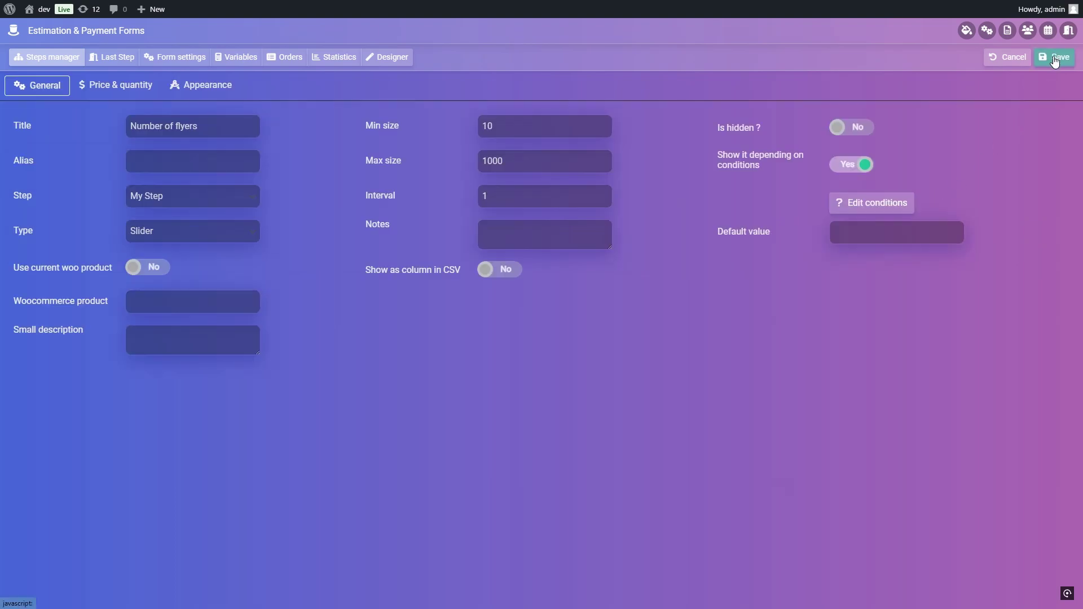
# Step: Set the Number of flyers slider's unit price to 0,25 and save it
pyautogui.click(115, 86)
pyautogui.click(168, 128)
pyautogui.press('BackSpace')
pyautogui.write('25')
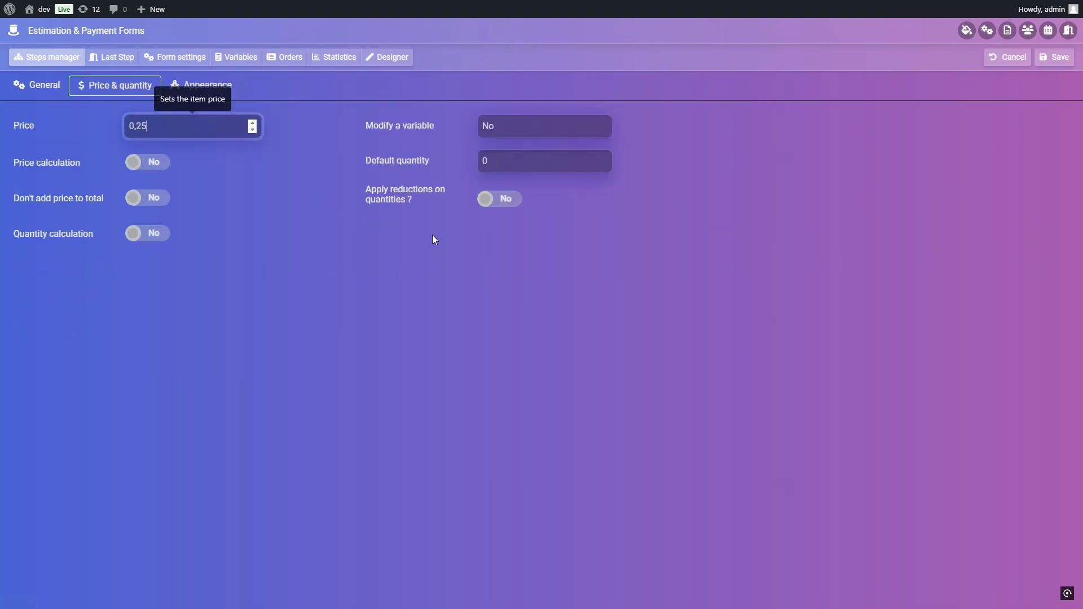
pyautogui.click(1056, 59)
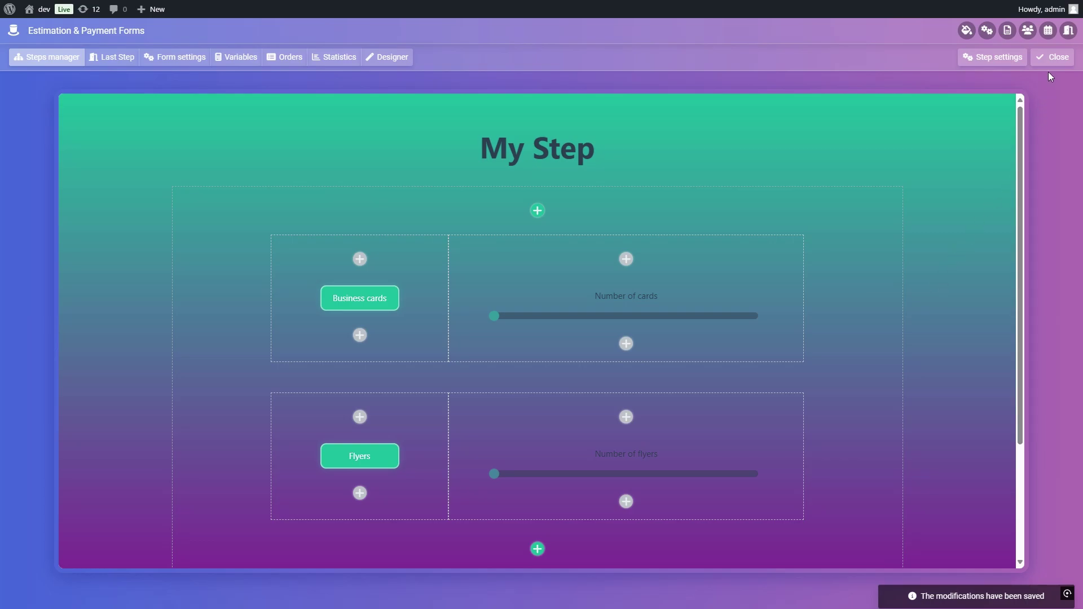
# Step: Close the editor and preview the form with 749 business cards and 401 flyers
pyautogui.click(1052, 57)
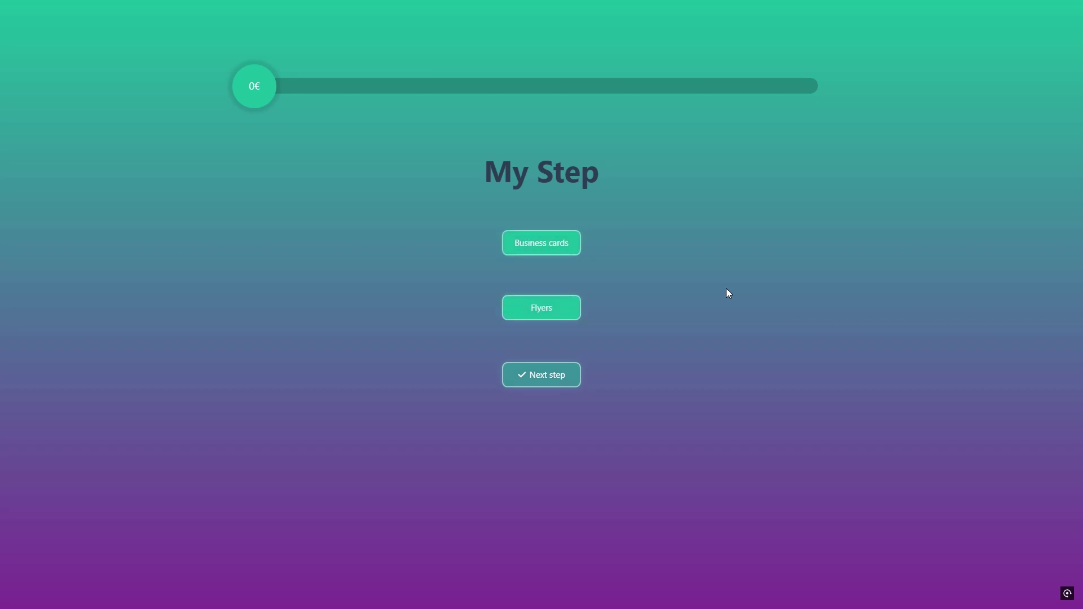
pyautogui.click(568, 253)
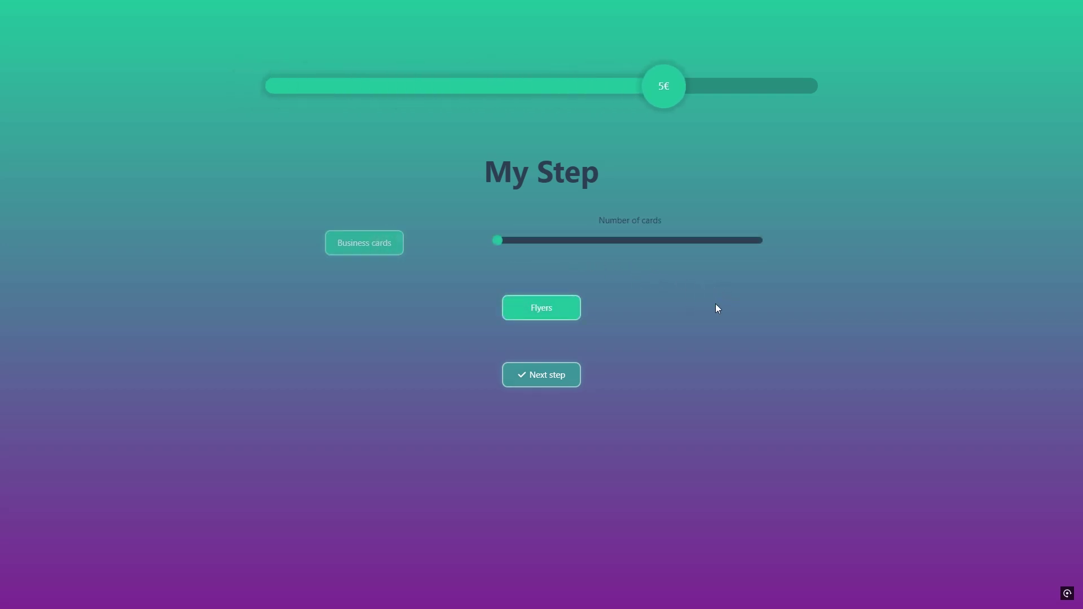
pyautogui.moveTo(497, 240); pyautogui.dragTo(553, 247)
pyautogui.click(561, 312)
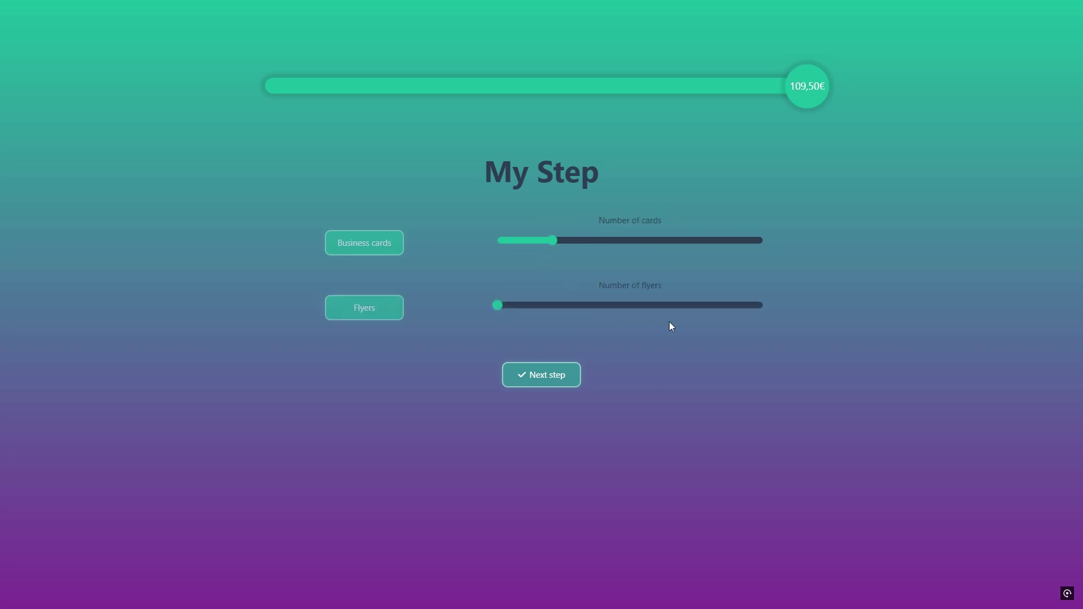
pyautogui.moveTo(504, 311); pyautogui.dragTo(608, 306)
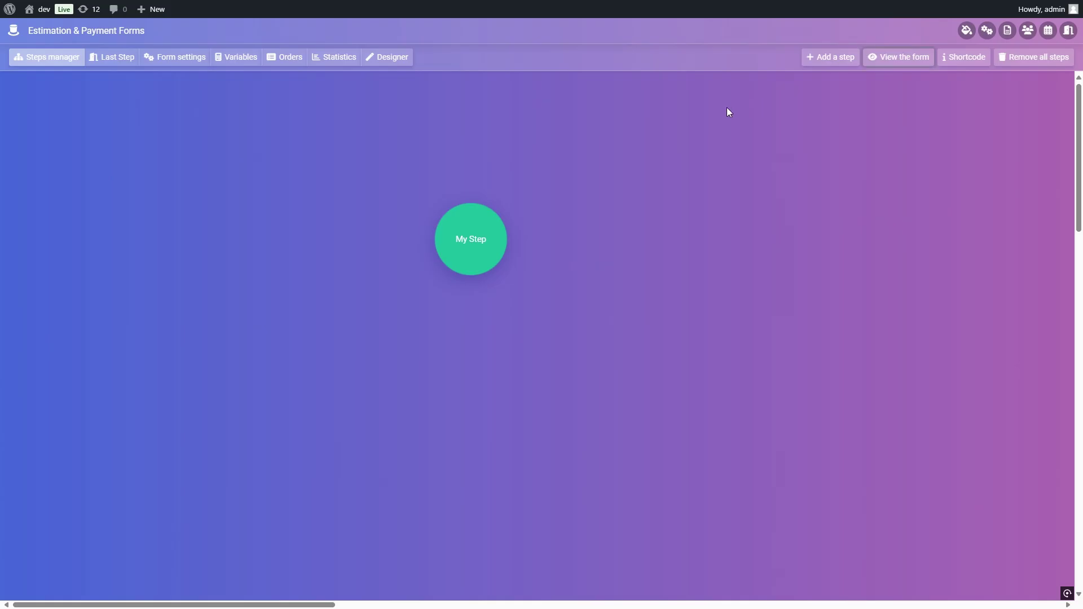
# Step: Show the Form settings General panel for My first form
pyautogui.click(193, 67)
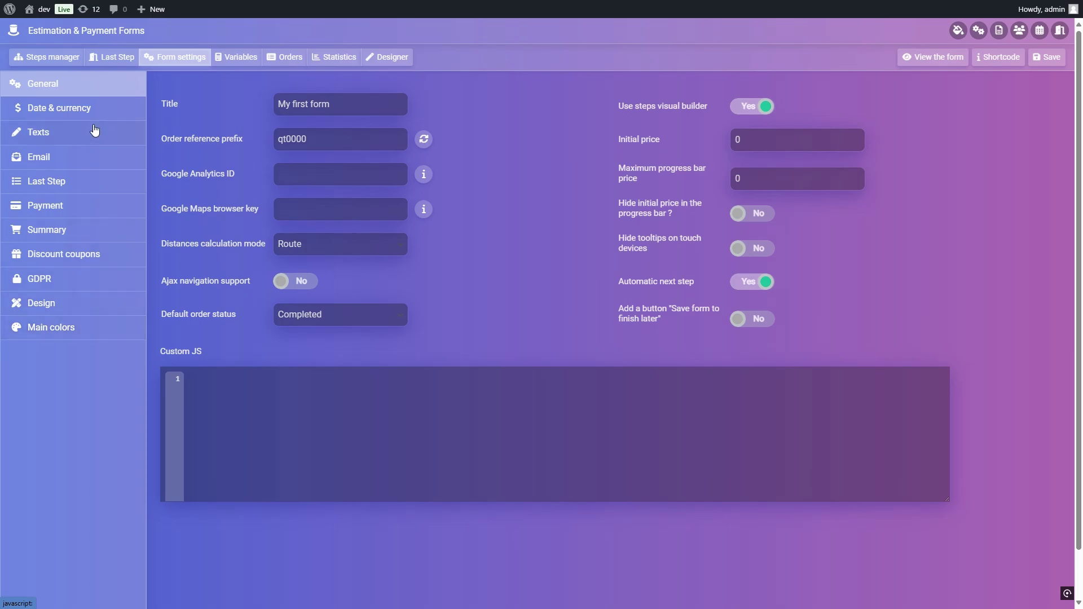
# Step: Change Maximum progress bar price from 0 to 1000 and save the form settings
pyautogui.click(752, 180)
pyautogui.press('BackSpace')
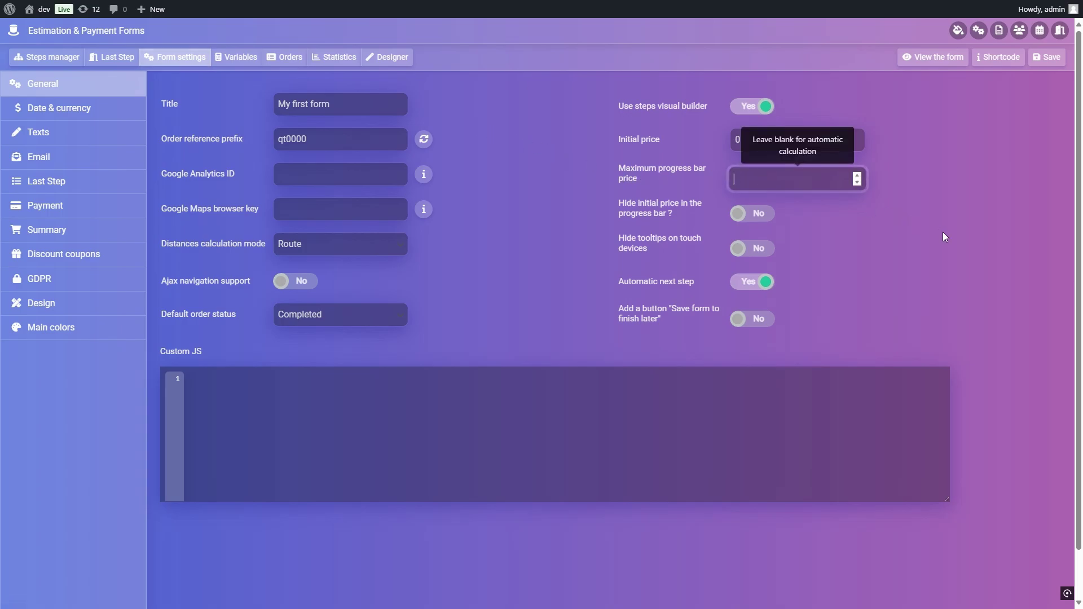
pyautogui.write('1000')
pyautogui.click(936, 208)
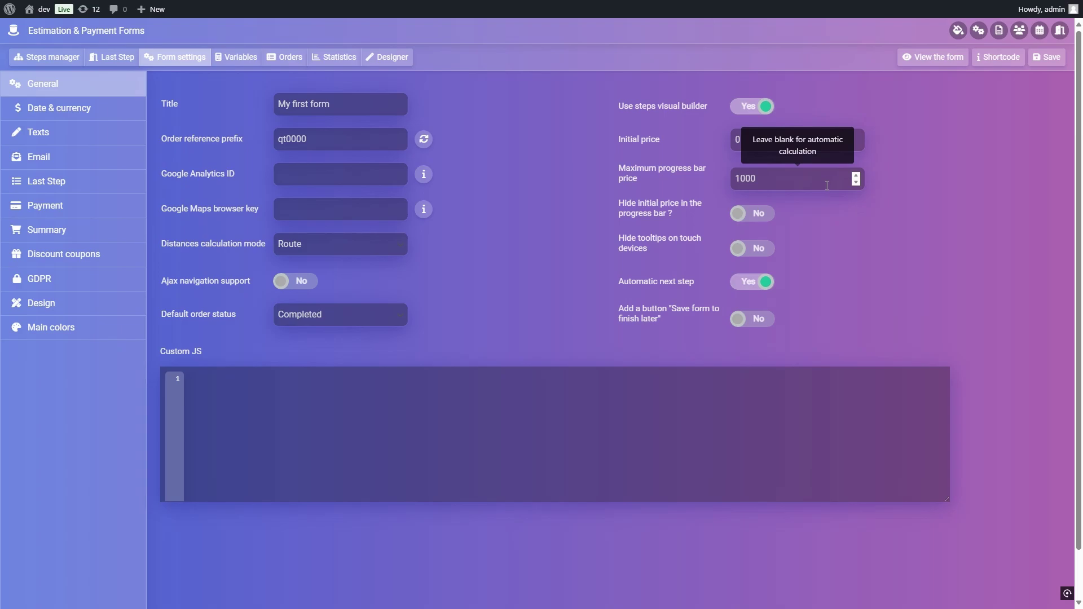
pyautogui.click(1038, 61)
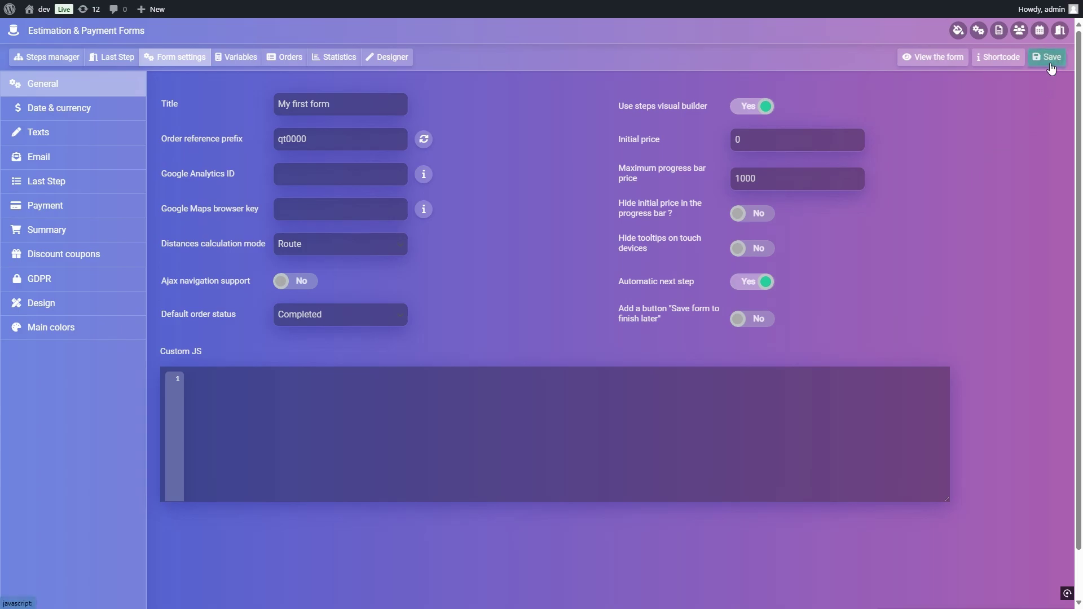
# Step: Preview the form, choose 692 business cards and 627 flyers, and continue to the summary
pyautogui.click(945, 59)
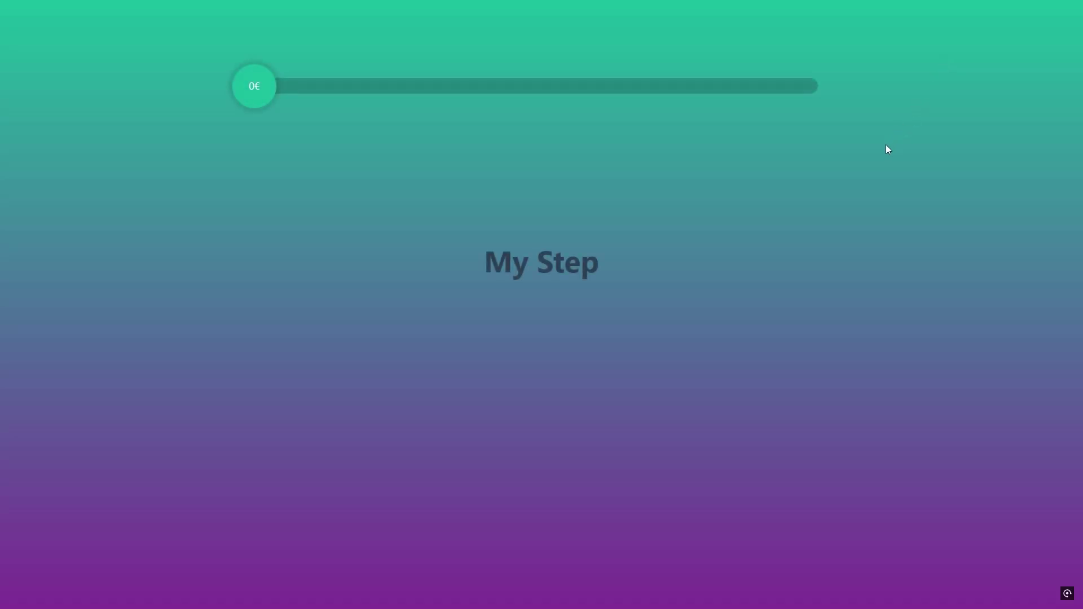
pyautogui.click(575, 249)
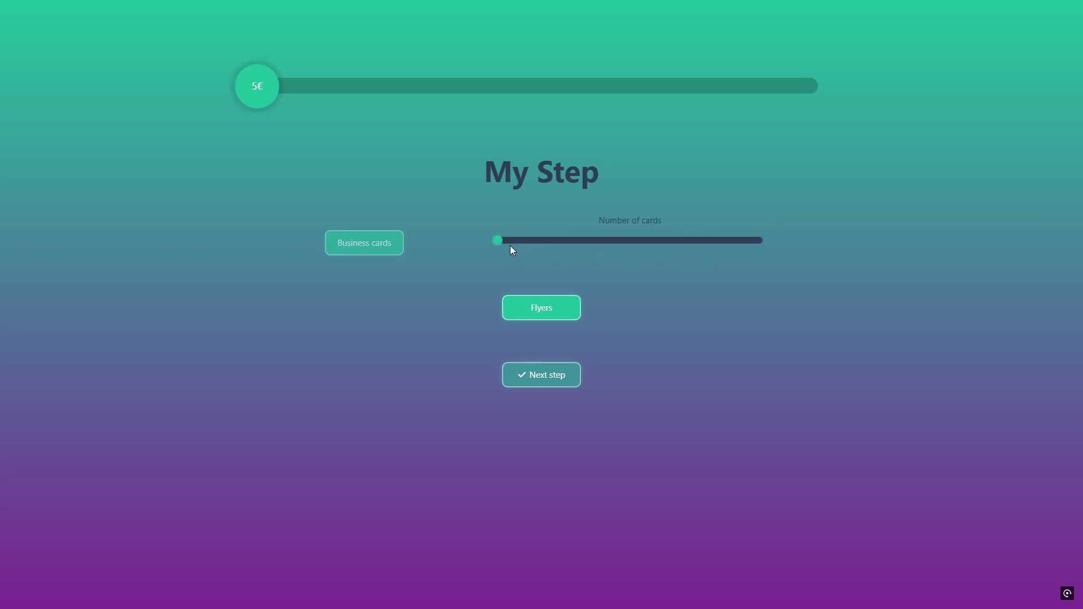
pyautogui.moveTo(498, 242); pyautogui.dragTo(681, 248)
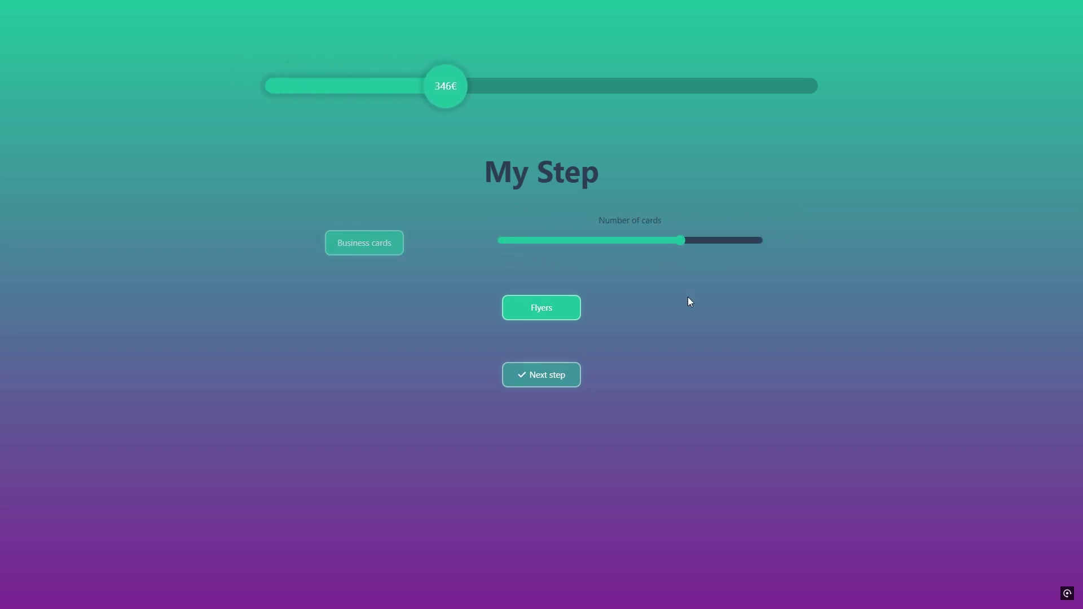
pyautogui.click(574, 316)
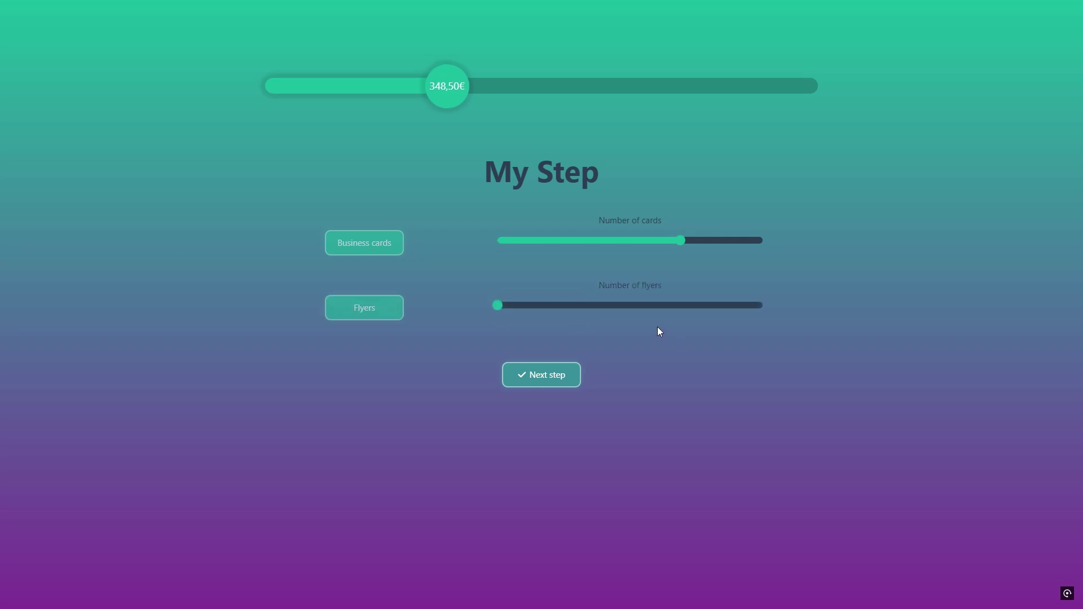
pyautogui.click(664, 306)
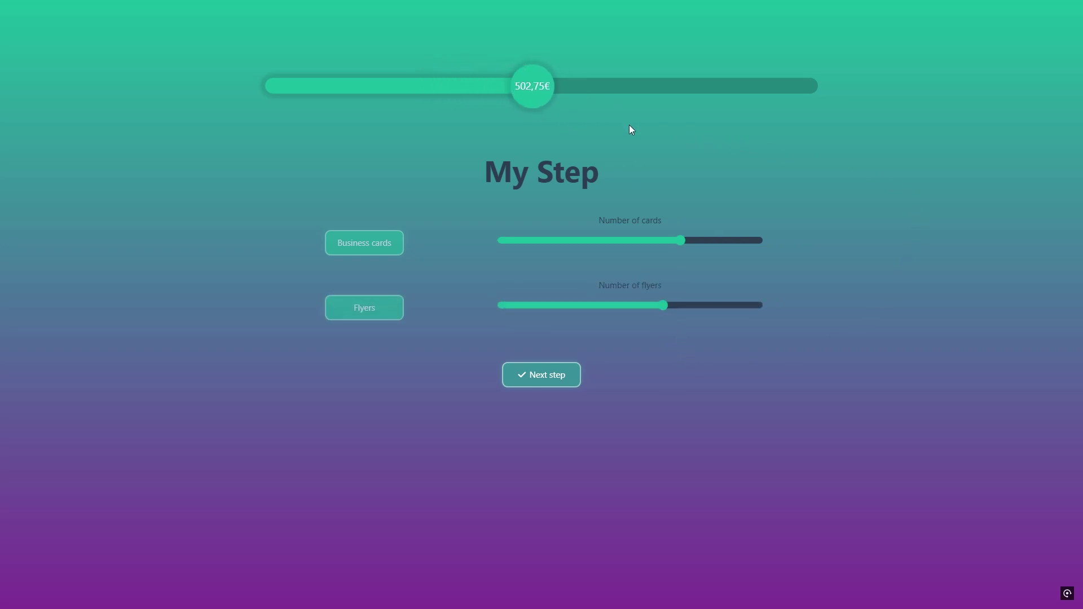
pyautogui.click(553, 378)
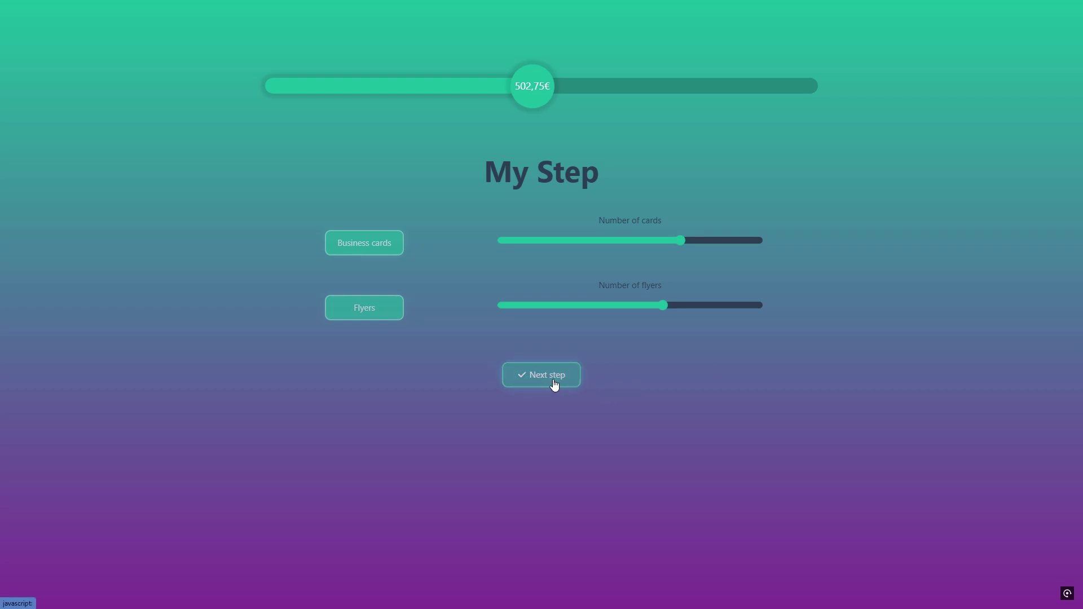